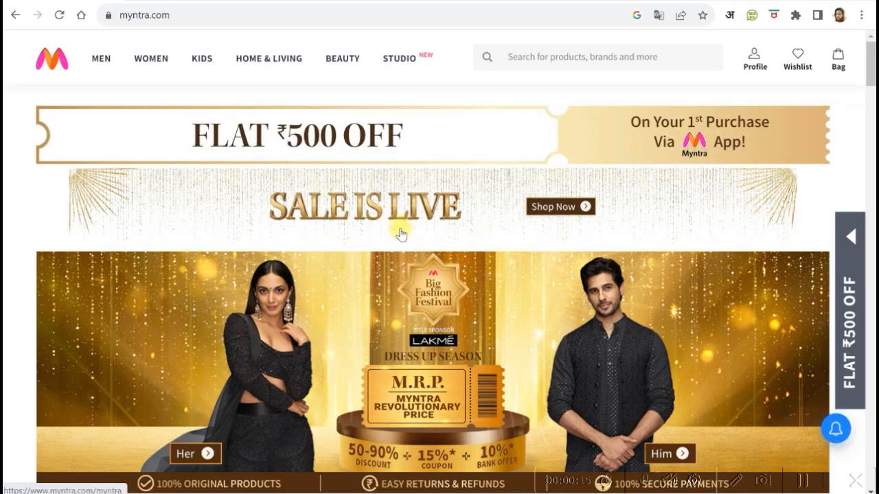
Step: Examine the Myntra homepage from the sale banner through the Festive Crazy Offers and Category Specials sections
scroll(401, 234, "down", 8)
scroll(401, 234, "down", 2)
scroll(401, 234, "up", 2)
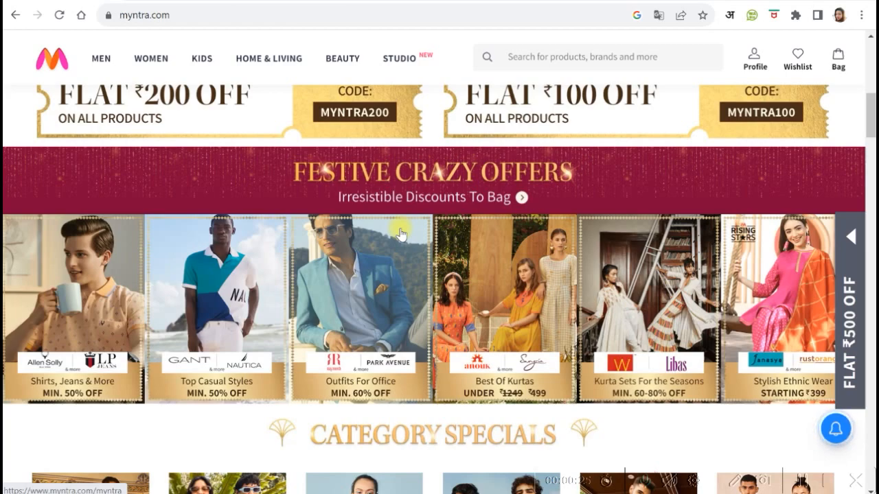
scroll(401, 235, "down", 10)
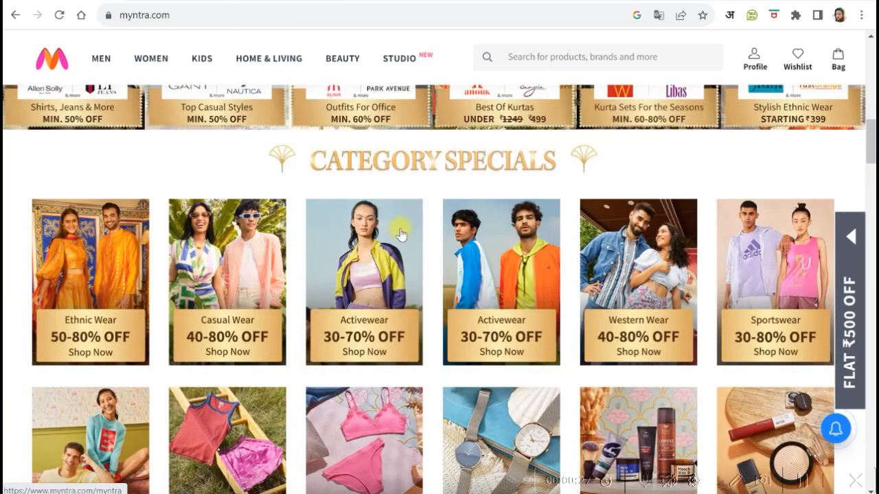
scroll(401, 234, "down", 3)
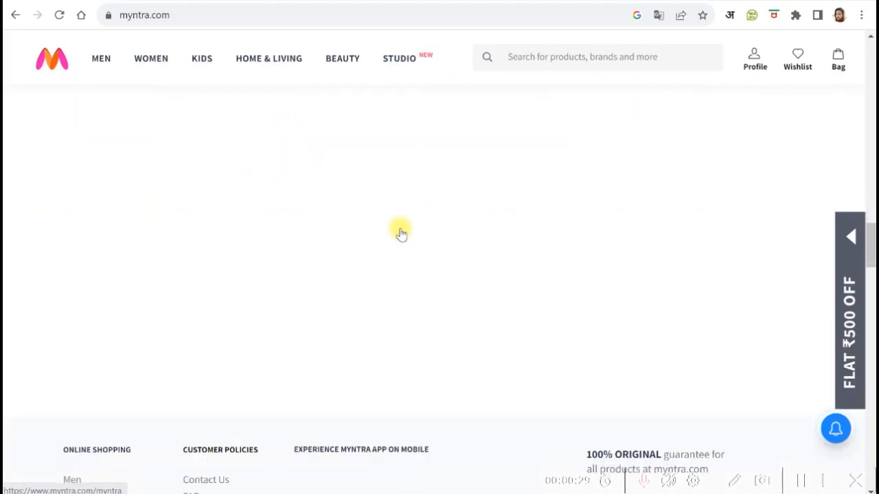
scroll(400, 235, "up", 3)
scroll(401, 234, "down", 9)
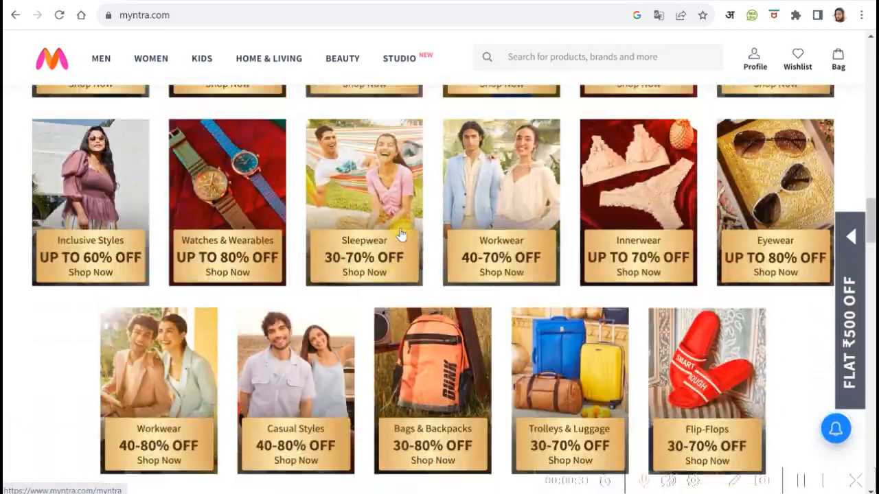
scroll(400, 234, "up", 4)
scroll(401, 234, "up", 15)
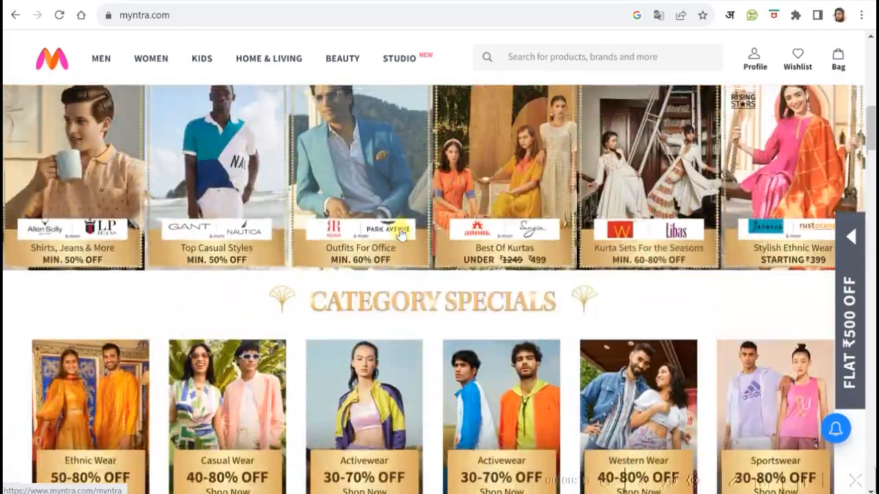
scroll(401, 234, "up", 2)
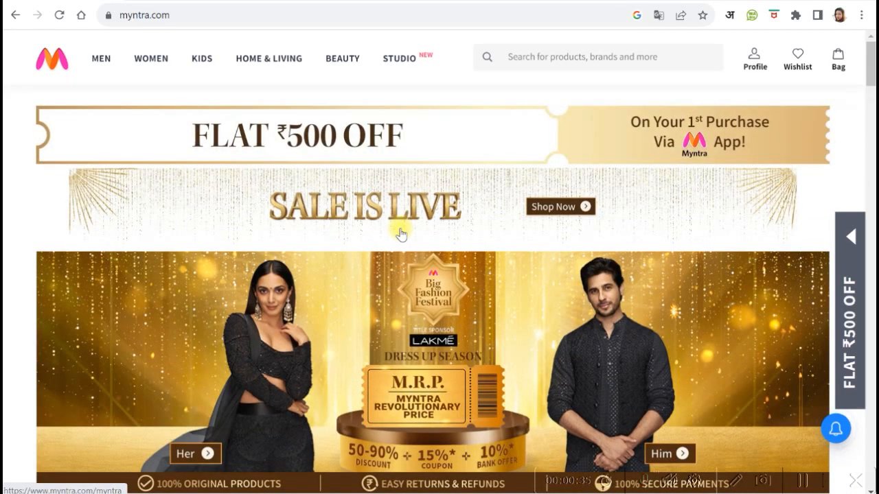
Step: Review the homepage's main sale banner, the associate sponsor strip and the Coupon Corner offers
scroll(401, 234, "down", 2)
scroll(401, 234, "up", 2)
scroll(410, 267, "down", 4)
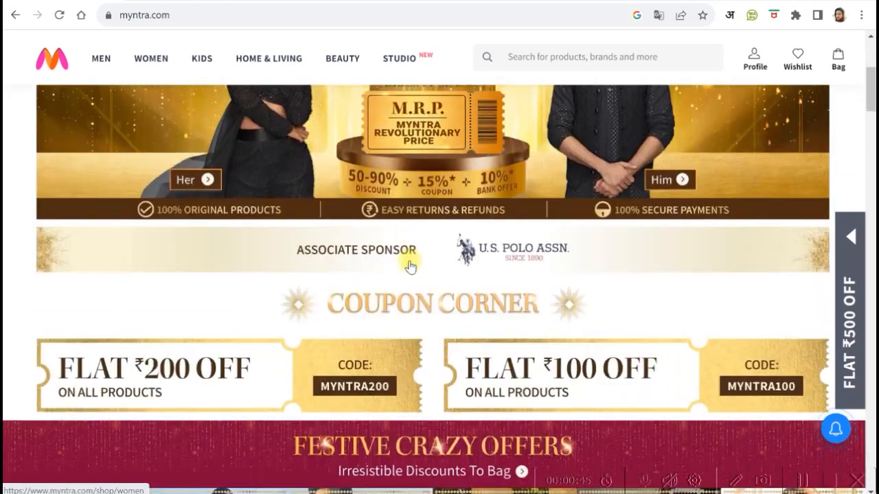
scroll(410, 267, "down", 2)
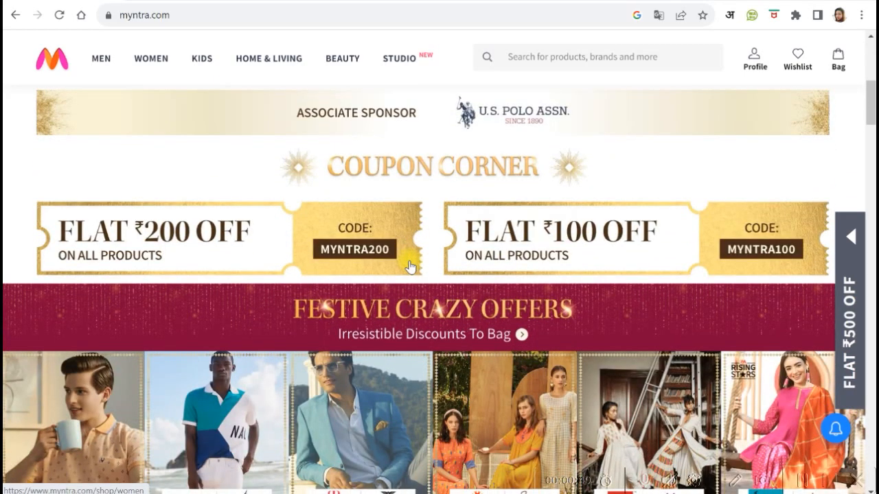
scroll(425, 234, "up", 6)
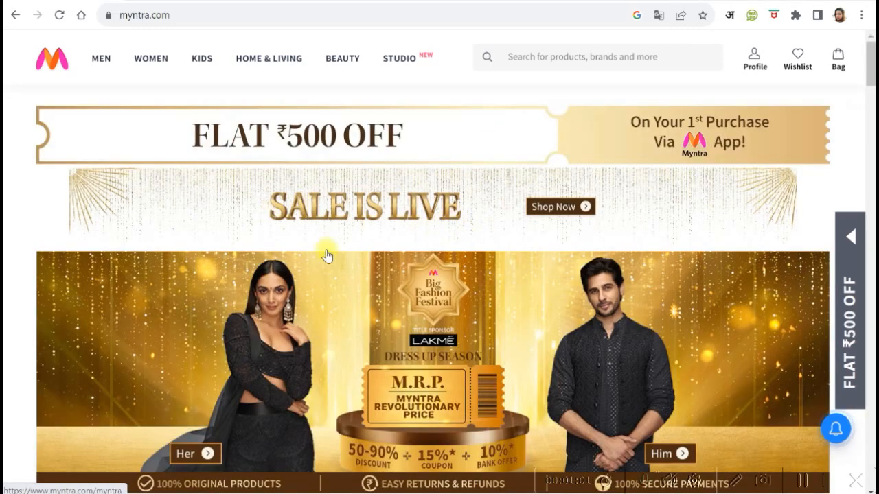
Step: Switch to the Apna Dukan site and examine its default homepage heading, Hello world! post and footer
scroll(324, 274, "down", 2)
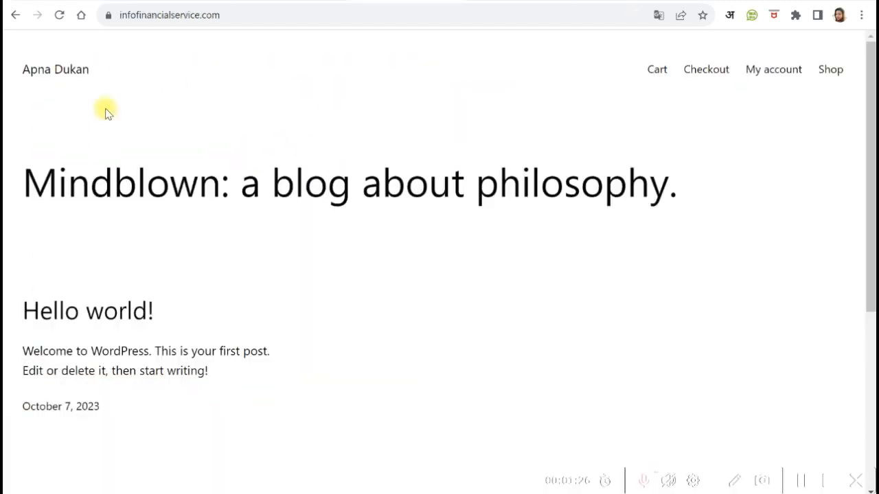
scroll(137, 123, "down", 5)
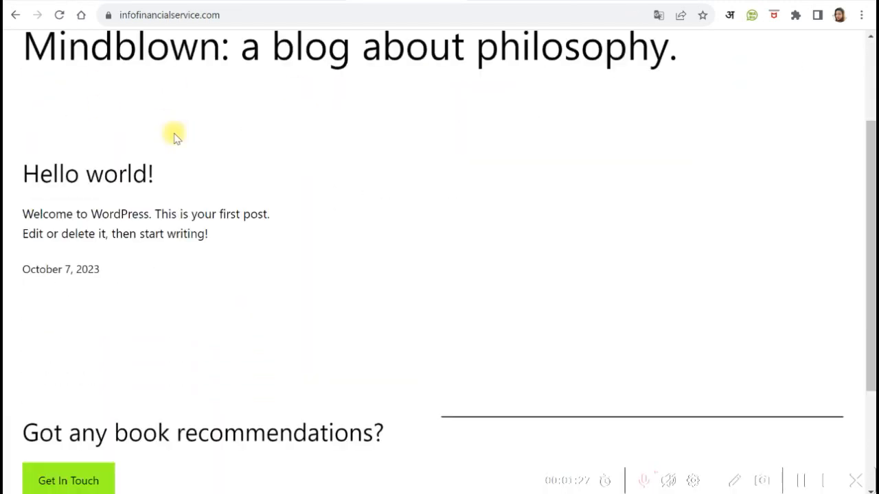
scroll(206, 155, "up", 5)
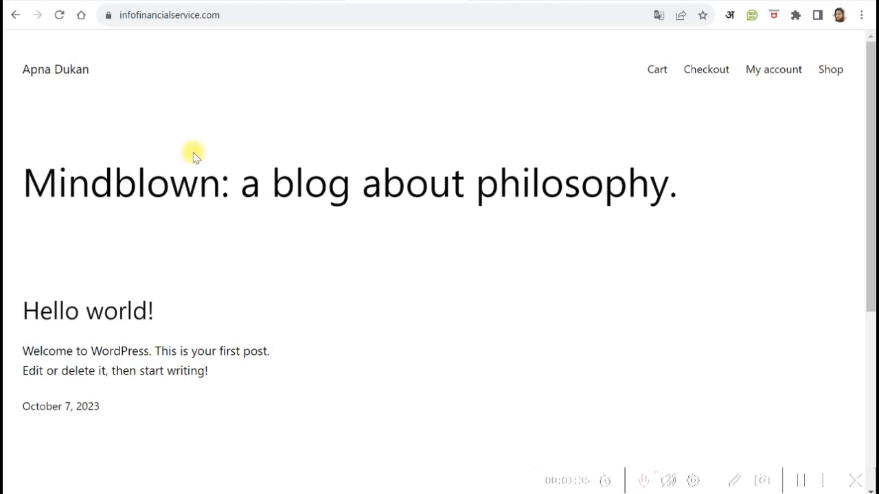
scroll(252, 132, "down", 4)
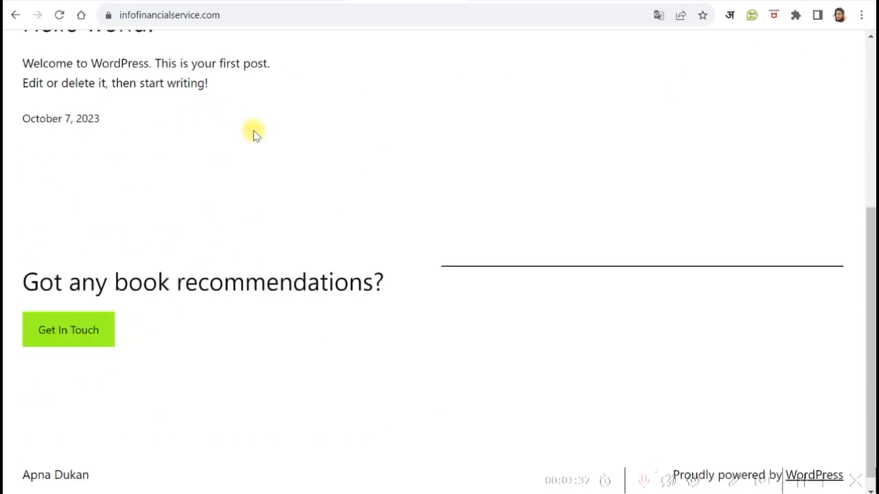
scroll(253, 133, "up", 4)
scroll(253, 134, "up", 1)
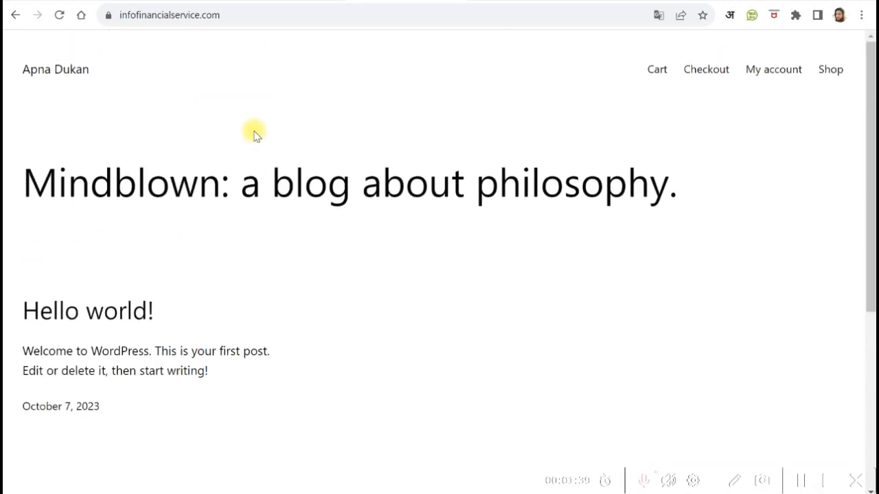
left_click_drag(96, 182, 626, 185)
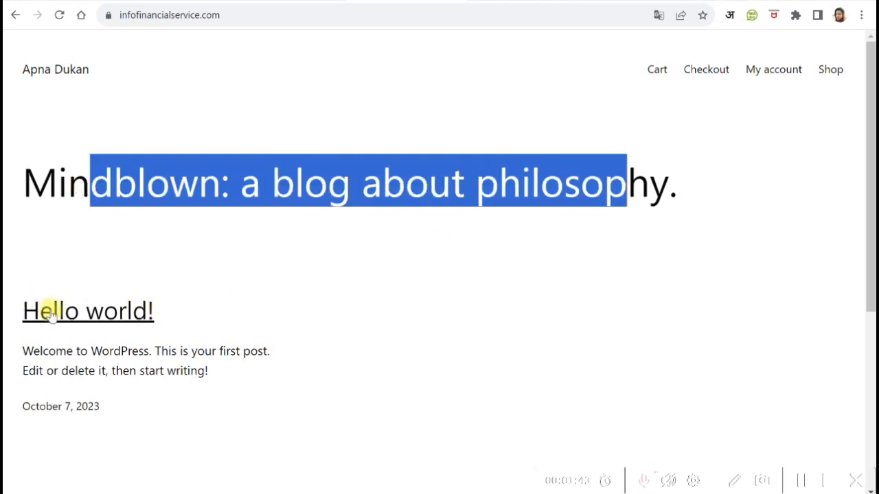
left_click_drag(287, 358, 265, 385)
left_click(337, 369)
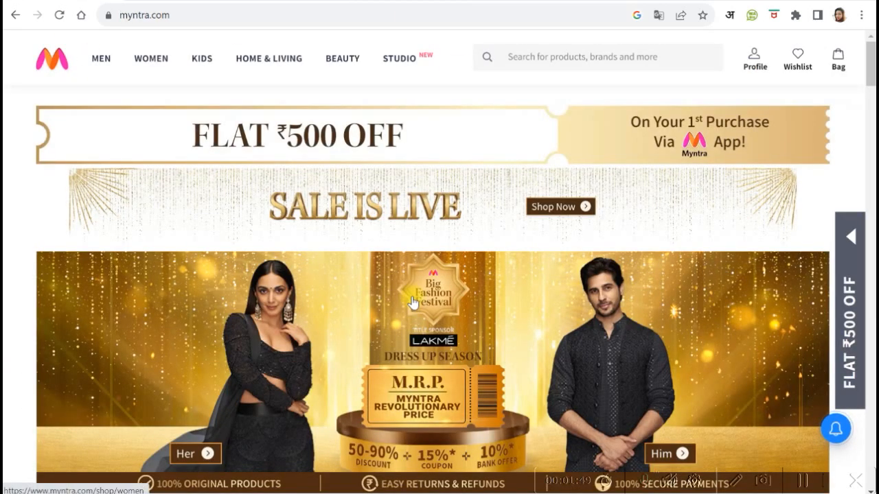
Step: Switch back to the Myntra homepage and look over its product category tiles
scroll(413, 302, "down", 5)
scroll(412, 302, "down", 14)
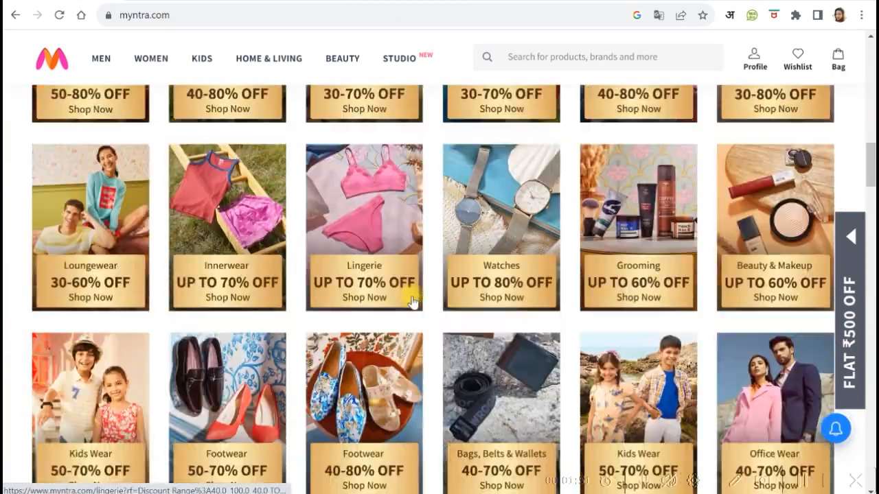
scroll(412, 302, "up", 15)
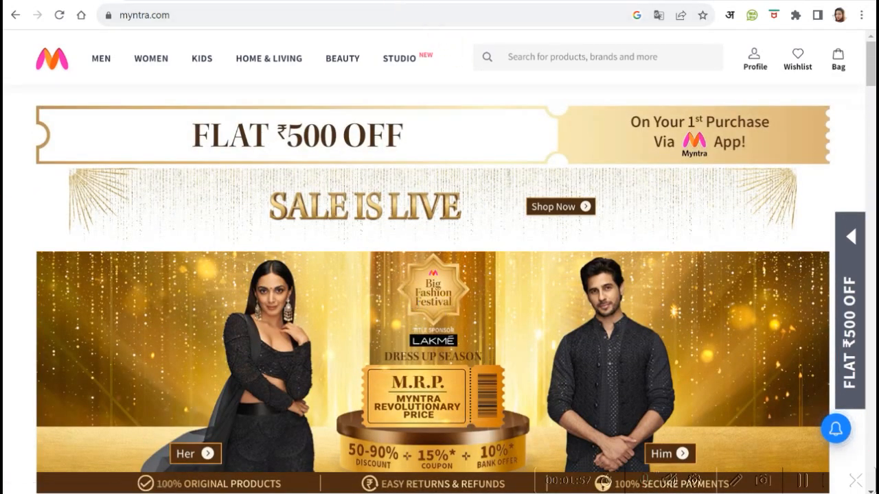
Step: Return to the Apna Dukan site and inspect the homepage layout from header to footer for comparison with Myntra
left_click(398, 3)
scroll(405, 170, "down", 5)
scroll(404, 171, "up", 5)
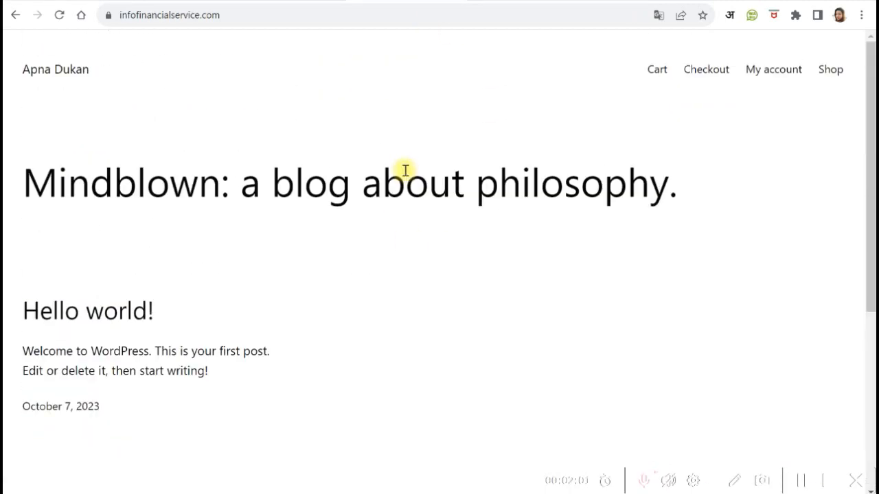
scroll(405, 168, "down", 5)
scroll(405, 167, "up", 5)
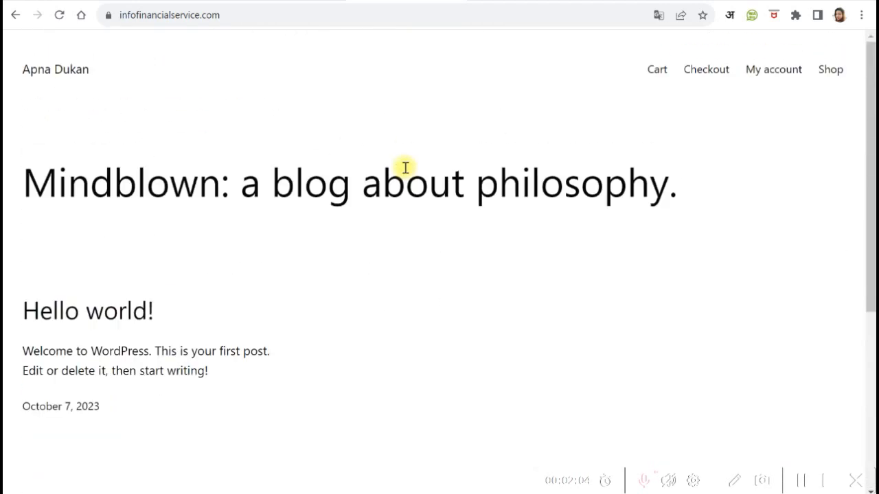
left_click(169, 14)
left_click(342, 102)
scroll(414, 108, "down", 2)
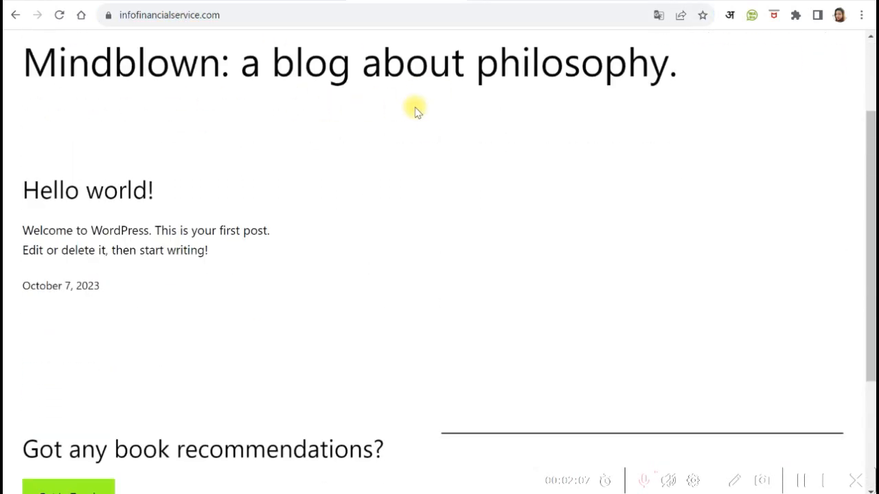
scroll(416, 112, "down", 3)
scroll(416, 114, "up", 5)
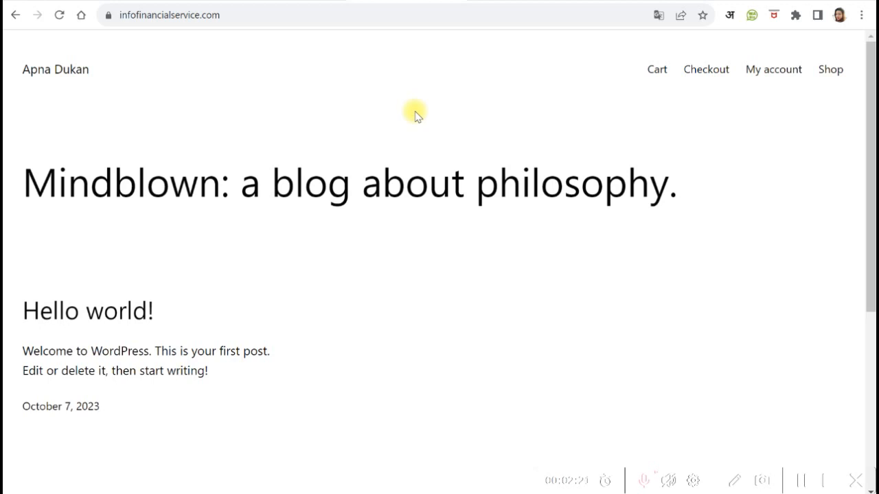
scroll(491, 274, "down", 1)
scroll(491, 274, "up", 1)
left_click(739, 481)
mouse_move(200, 116)
left_mouse_down()
mouse_move(208, 167)
mouse_move(244, 171)
mouse_move(243, 158)
left_mouse_up()
left_click_drag(291, 118, 291, 141)
left_click_drag(267, 112, 294, 153)
left_click_drag(319, 127, 345, 162)
left_click_drag(347, 133, 369, 152)
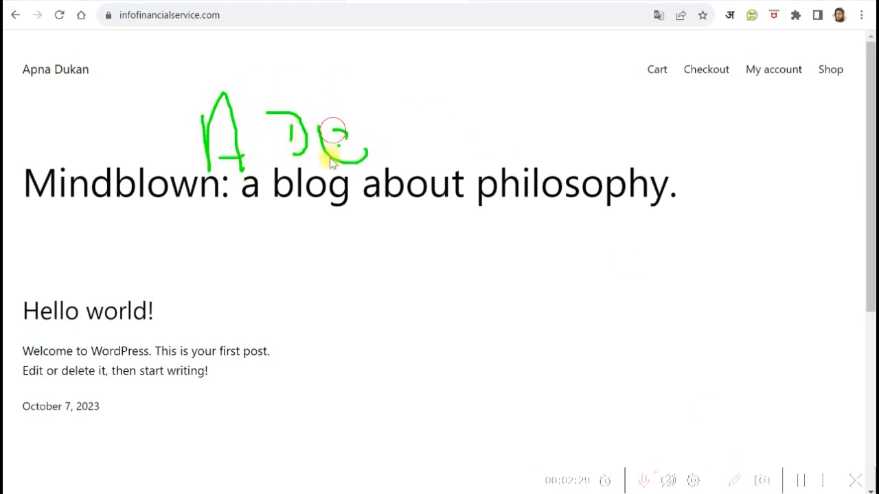
left_click_drag(299, 223, 416, 166)
left_click_drag(364, 253, 455, 229)
left_click(299, 274)
mouse_move(234, 294)
left_mouse_down()
mouse_move(407, 294)
mouse_move(402, 308)
left_mouse_up()
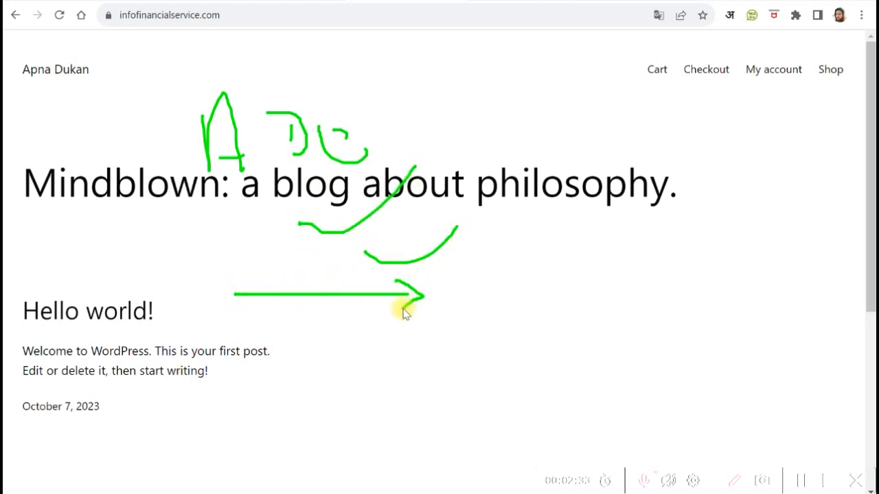
mouse_move(436, 281)
left_mouse_down()
mouse_move(439, 329)
mouse_move(461, 314)
mouse_move(447, 302)
mouse_move(677, 289)
left_mouse_up()
mouse_move(490, 277)
left_mouse_down()
mouse_move(478, 297)
mouse_move(501, 313)
left_mouse_up()
mouse_move(477, 215)
left_mouse_down()
mouse_move(481, 248)
mouse_move(496, 209)
mouse_move(487, 287)
left_mouse_up()
left_click_drag(443, 288, 496, 252)
mouse_move(540, 235)
left_mouse_down()
mouse_move(545, 261)
mouse_move(541, 236)
left_mouse_up()
mouse_move(575, 233)
left_mouse_down()
mouse_move(567, 241)
mouse_move(608, 221)
mouse_move(613, 263)
left_mouse_up()
mouse_move(642, 226)
left_mouse_down()
mouse_move(632, 231)
mouse_move(641, 245)
mouse_move(692, 235)
mouse_move(810, 177)
left_mouse_up()
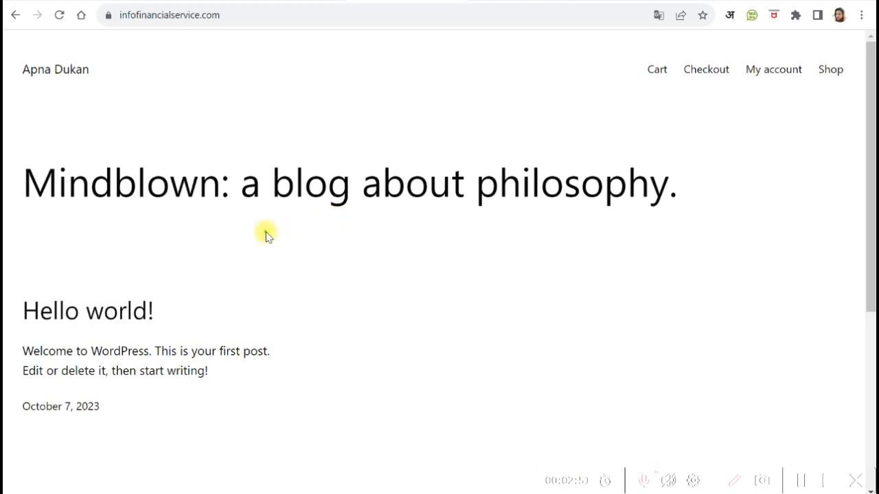
left_click_drag(185, 237, 387, 236)
mouse_move(335, 216)
left_mouse_down()
mouse_move(409, 247)
mouse_move(526, 245)
left_mouse_up()
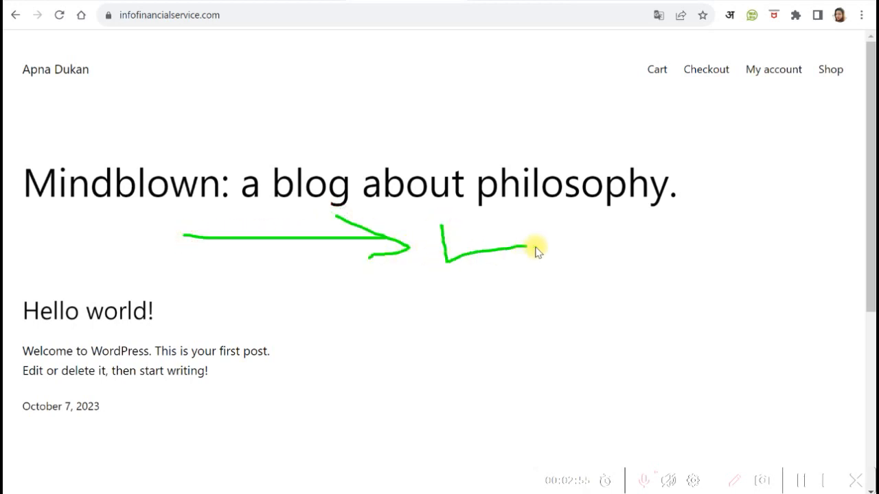
mouse_move(513, 207)
left_mouse_down()
mouse_move(552, 227)
mouse_move(559, 255)
mouse_move(539, 264)
mouse_move(614, 251)
mouse_move(584, 278)
left_mouse_up()
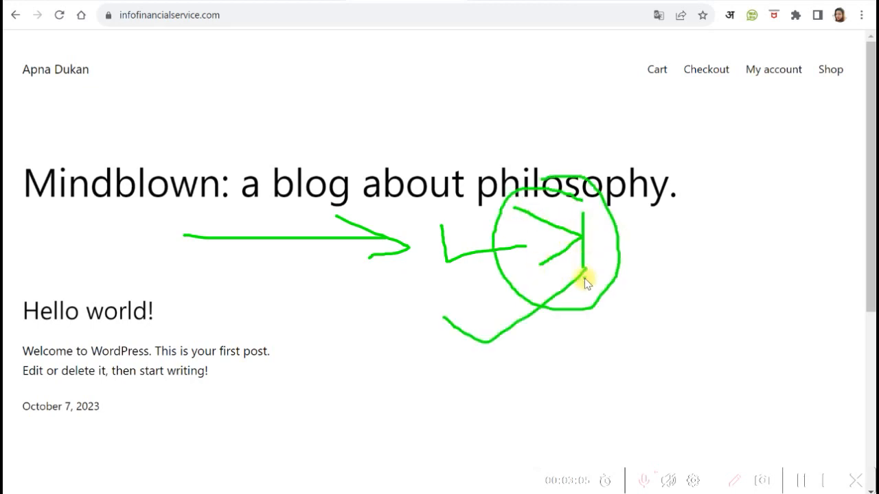
mouse_move(424, 278)
left_mouse_down()
mouse_move(500, 274)
mouse_move(520, 240)
left_mouse_up()
mouse_move(533, 211)
left_mouse_down()
mouse_move(419, 209)
mouse_move(601, 299)
mouse_move(461, 201)
left_mouse_up()
left_click_drag(347, 385, 457, 304)
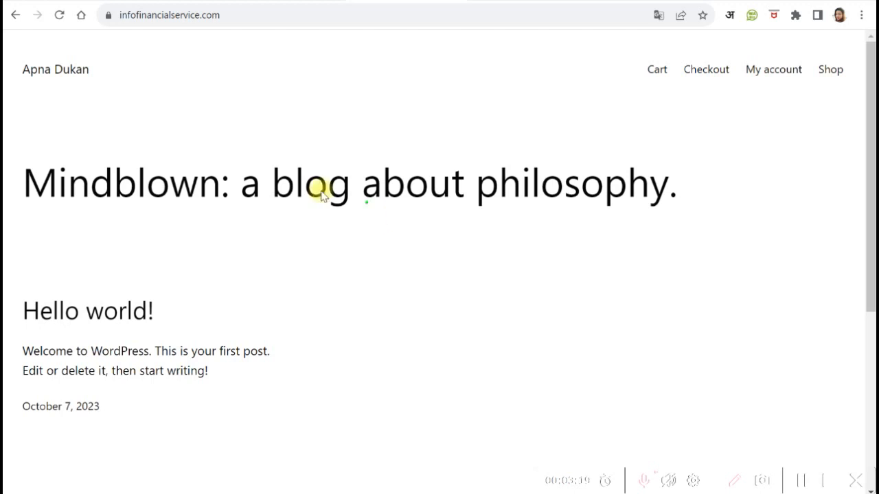
left_click_drag(275, 233, 464, 162)
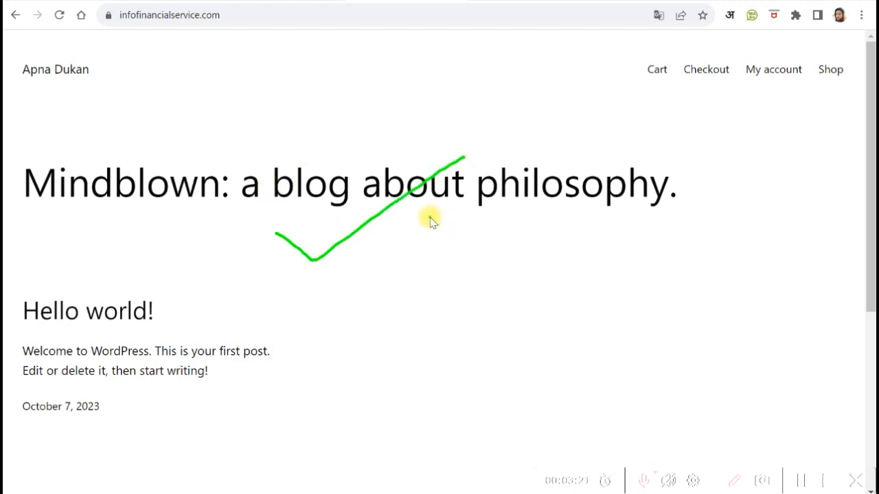
left_click_drag(428, 217, 566, 143)
left_click_drag(545, 210, 624, 133)
left_click_drag(618, 204, 667, 165)
left_click_drag(654, 202, 707, 155)
left_click(701, 192)
mouse_move(378, 272)
left_mouse_down()
mouse_move(649, 273)
mouse_move(720, 261)
left_mouse_up()
mouse_move(485, 247)
left_mouse_down()
mouse_move(529, 274)
mouse_move(494, 297)
left_mouse_up()
left_click_drag(588, 300, 669, 204)
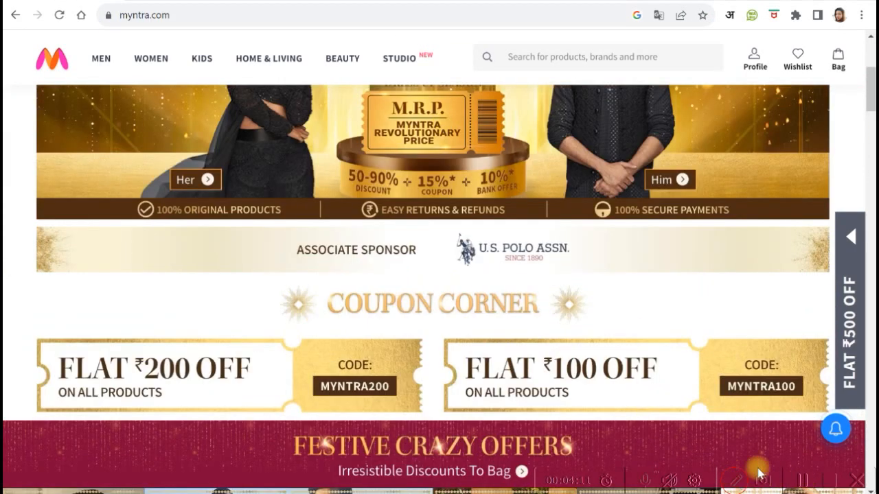
mouse_move(10, 27)
left_mouse_down()
mouse_move(278, 96)
mouse_move(755, 96)
mouse_move(870, 56)
mouse_move(519, 23)
mouse_move(78, 39)
mouse_move(13, 70)
left_mouse_up()
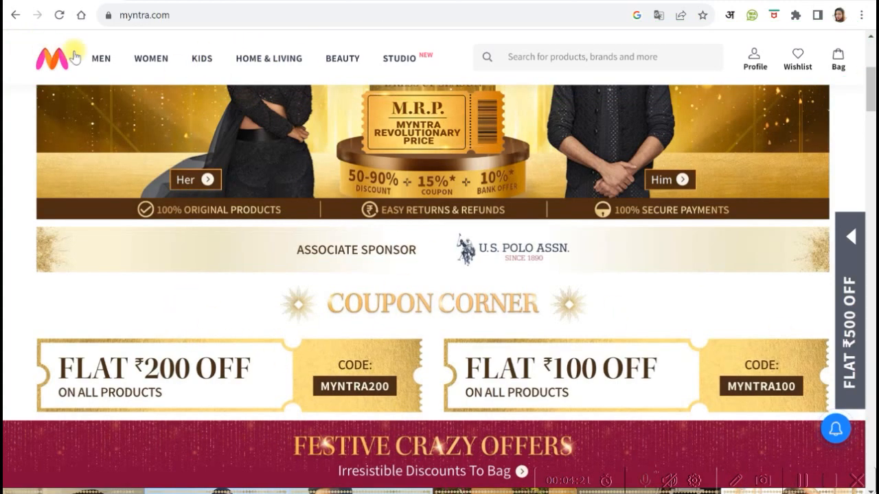
Step: Examine the Myntra header's category links and its Profile, Wishlist and Bag entries, plus the Festive Crazy Offers below
mouse_move(102, 55)
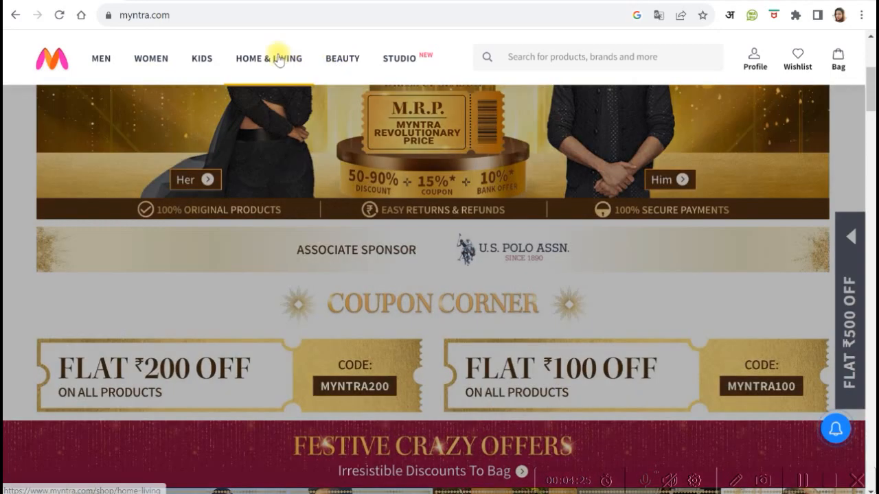
mouse_move(281, 57)
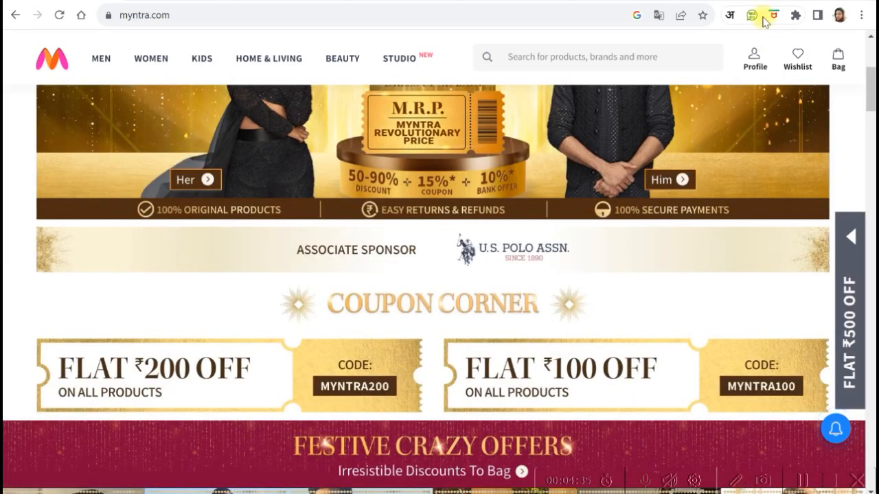
mouse_move(745, 48)
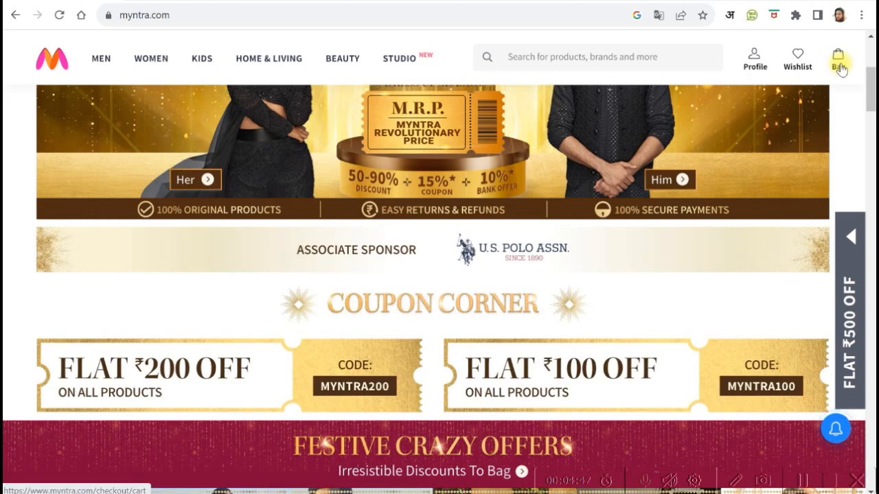
scroll(570, 277, "down", 4)
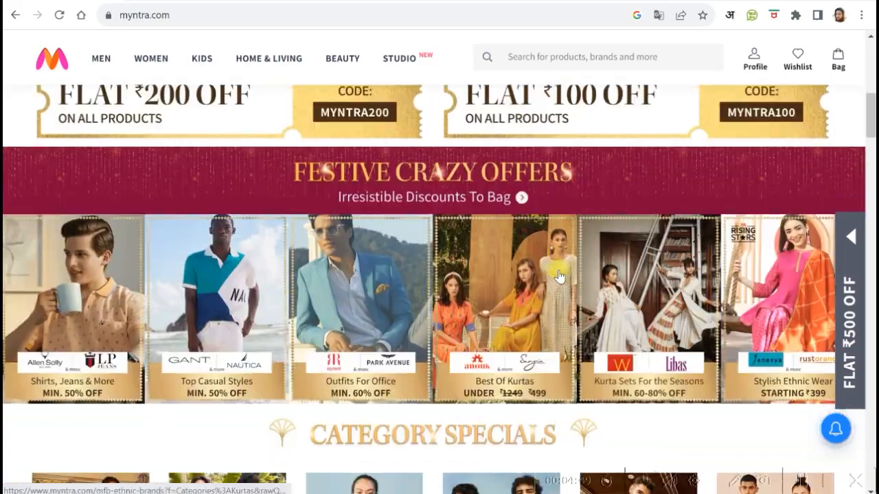
Step: Look over Myntra's Category Specials tiles and the rest of its homepage down to the end
scroll(560, 276, "down", 11)
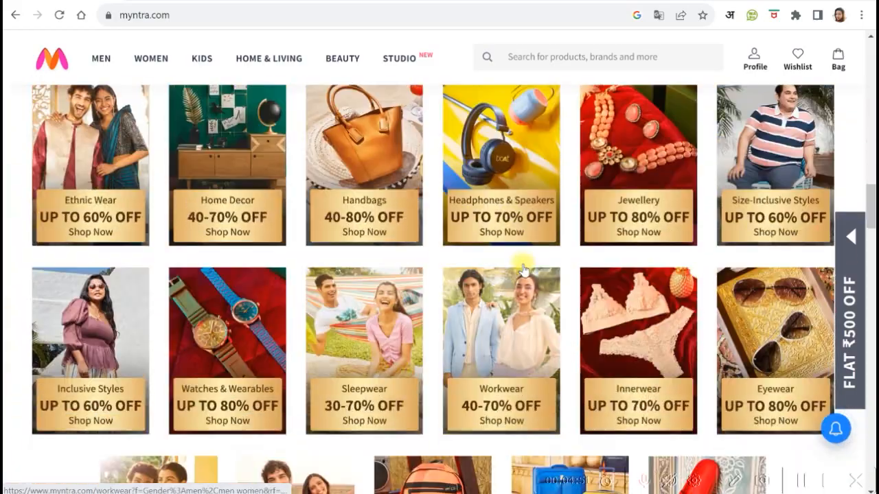
scroll(445, 269, "down", 20)
scroll(446, 269, "down", 12)
scroll(447, 269, "down", 4)
scroll(448, 269, "up", 20)
scroll(449, 271, "up", 1)
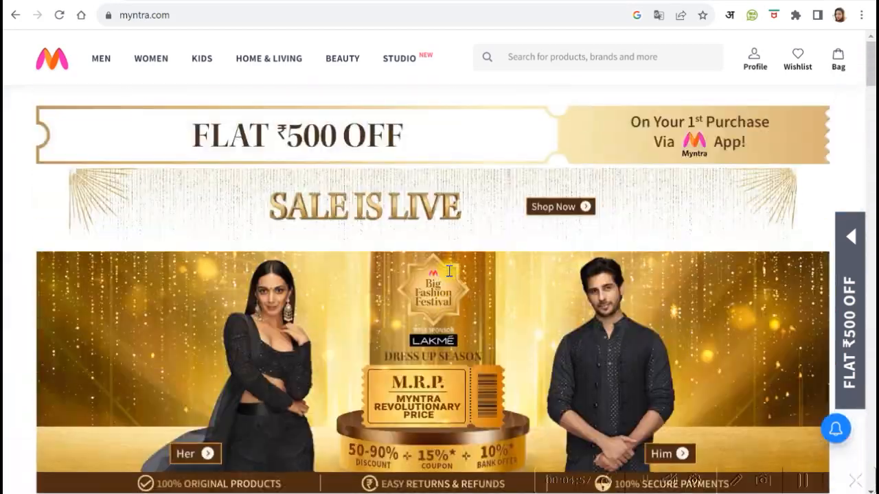
Step: Switch to the Apna Dukan site and open its WordPress login page at infofinancialservice.com/wp-admin
left_click(405, 2)
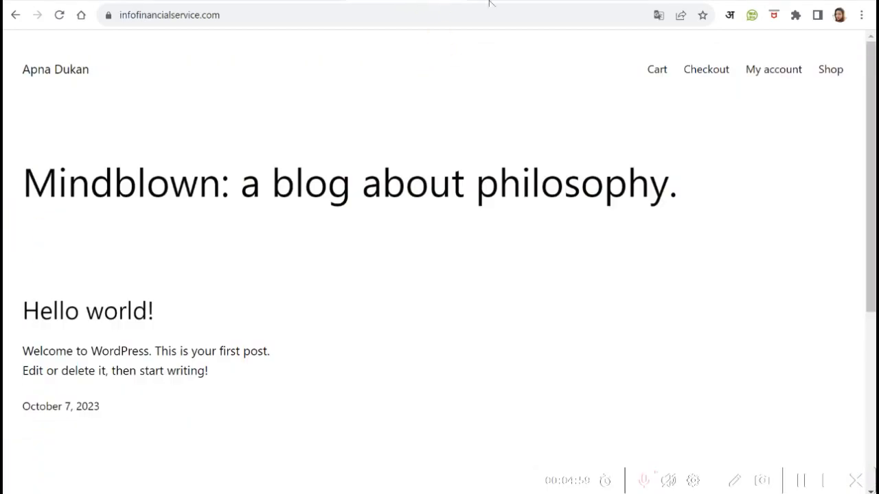
left_click(489, 1)
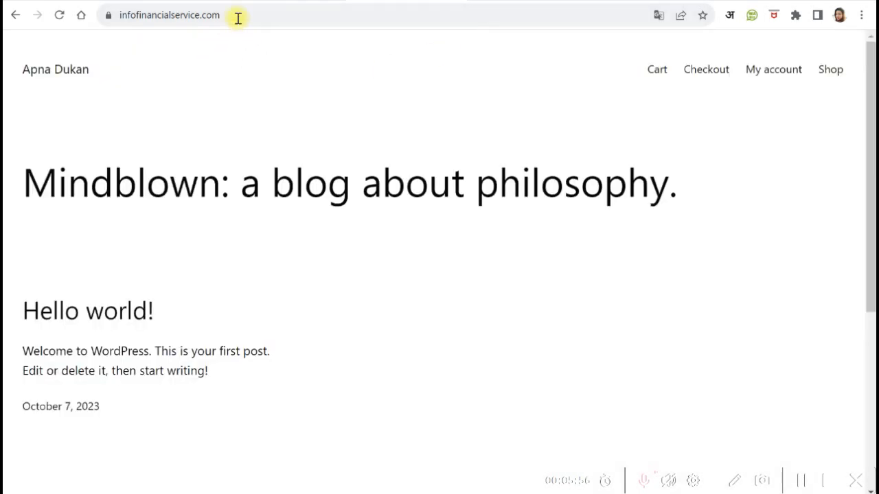
left_click(261, 10)
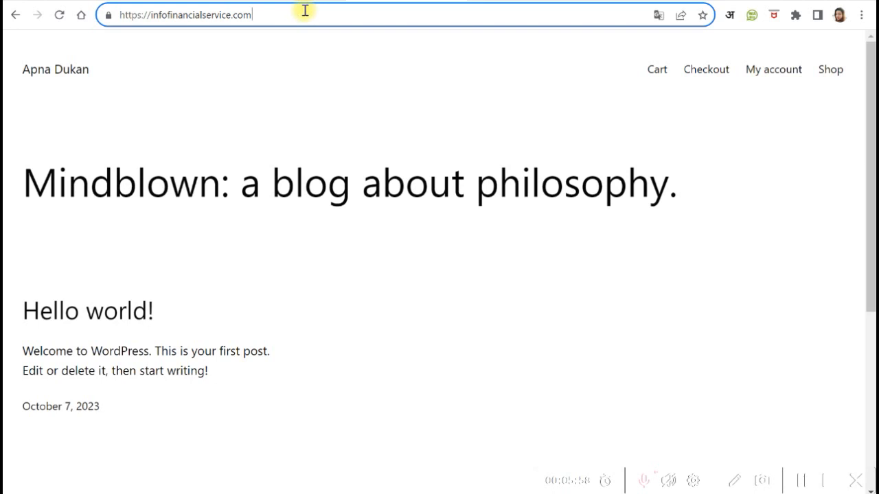
type("/wp")
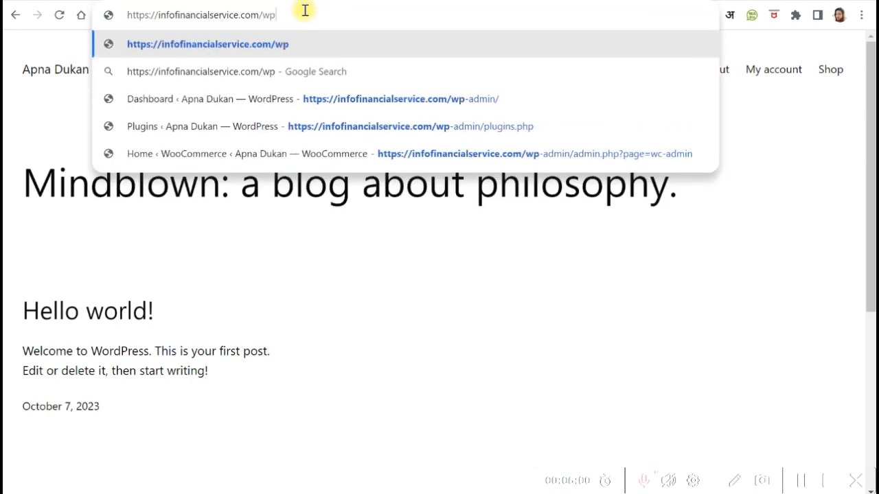
type("-admin")
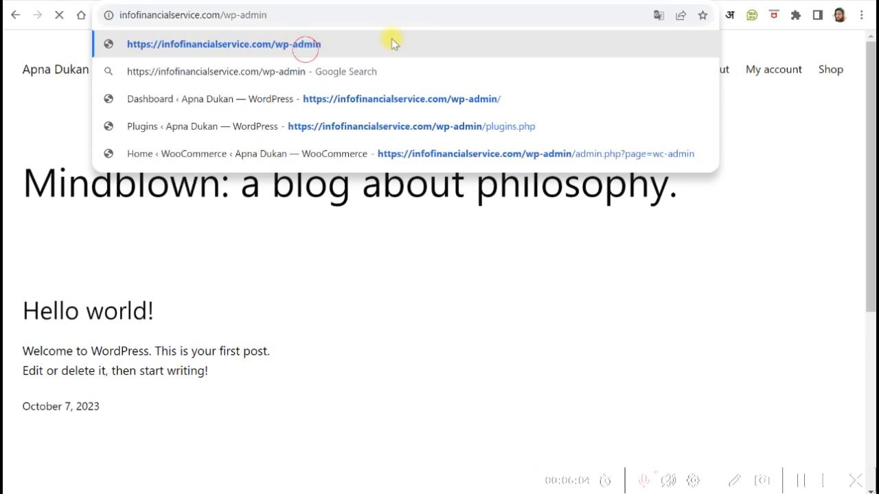
left_click(304, 45)
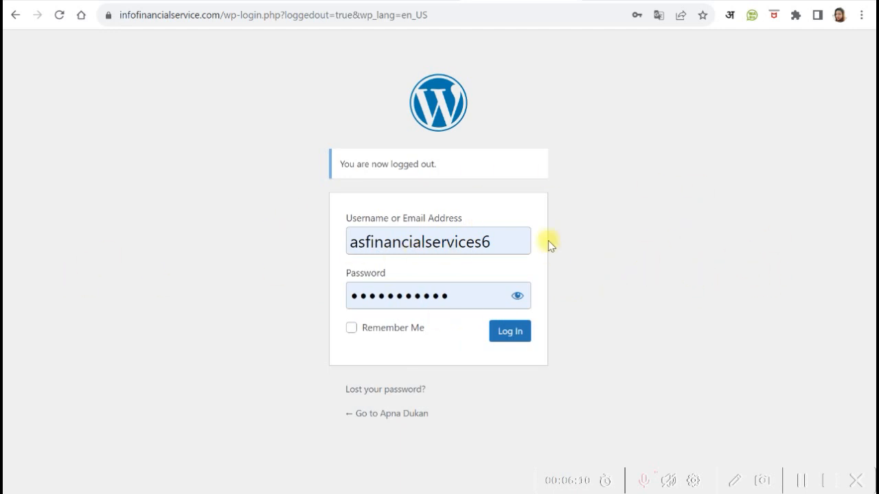
Step: Check the prefilled username and password fields and log in to the WordPress admin
left_click(483, 240)
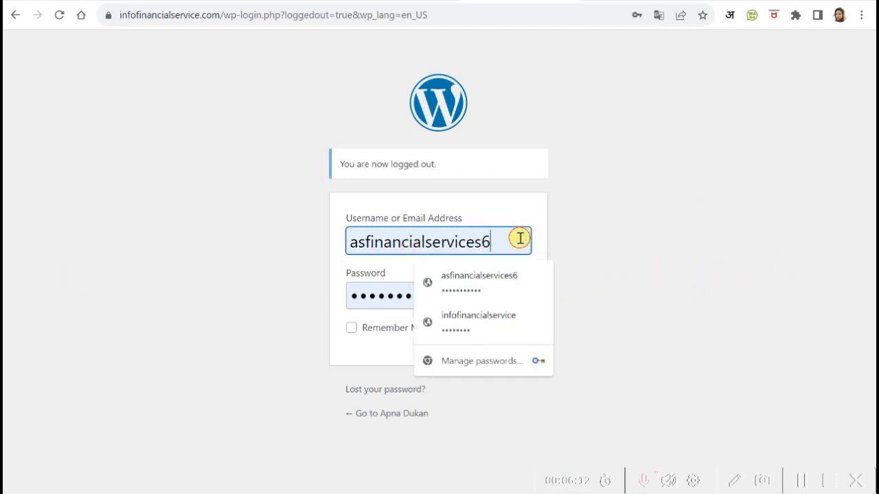
left_click(676, 250)
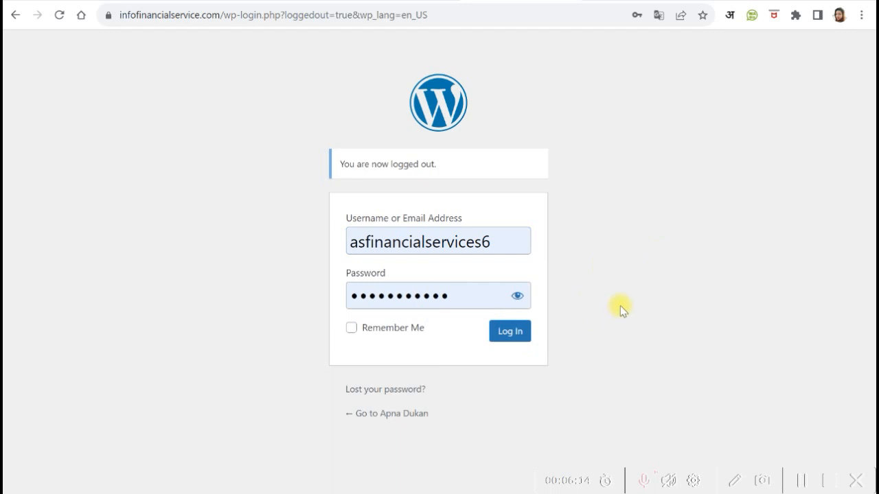
left_click(456, 295)
left_click(692, 259)
left_click(523, 337)
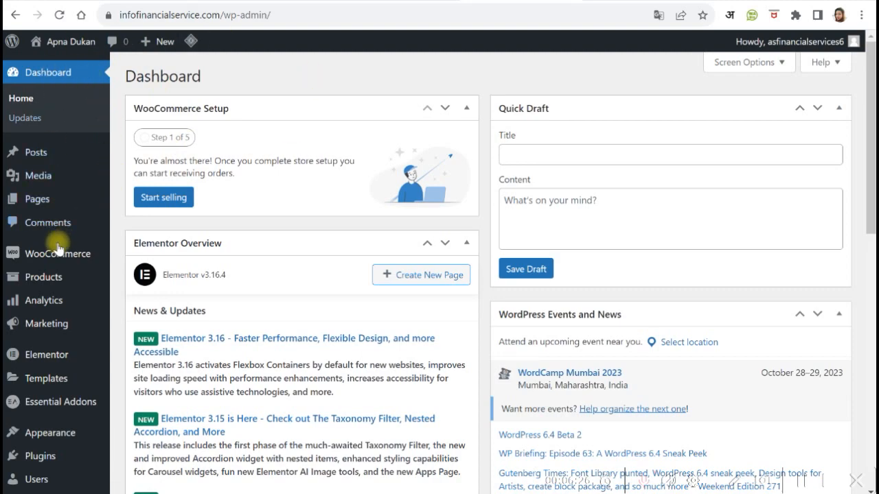
Step: Examine the WordPress dashboard widgets and the admin menu entries, including the Elementor and Users submenus
scroll(16, 333, "down", 8)
scroll(21, 361, "up", 8)
mouse_move(37, 370)
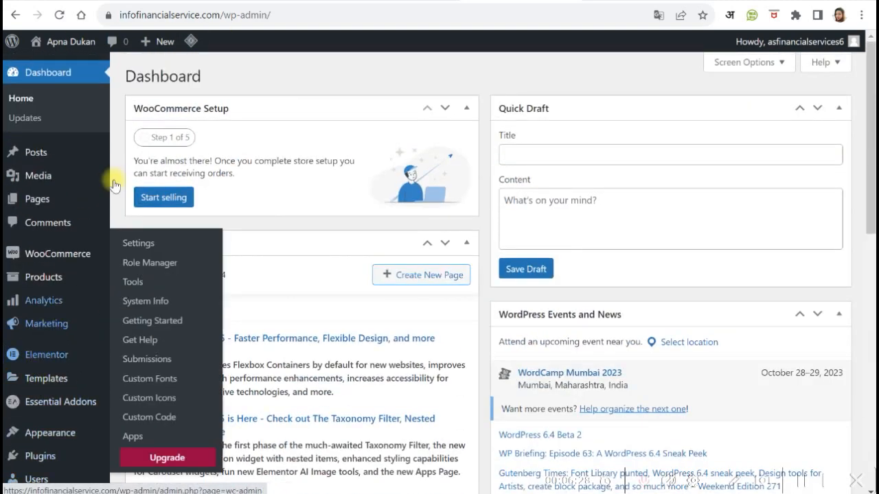
scroll(123, 192, "down", 4)
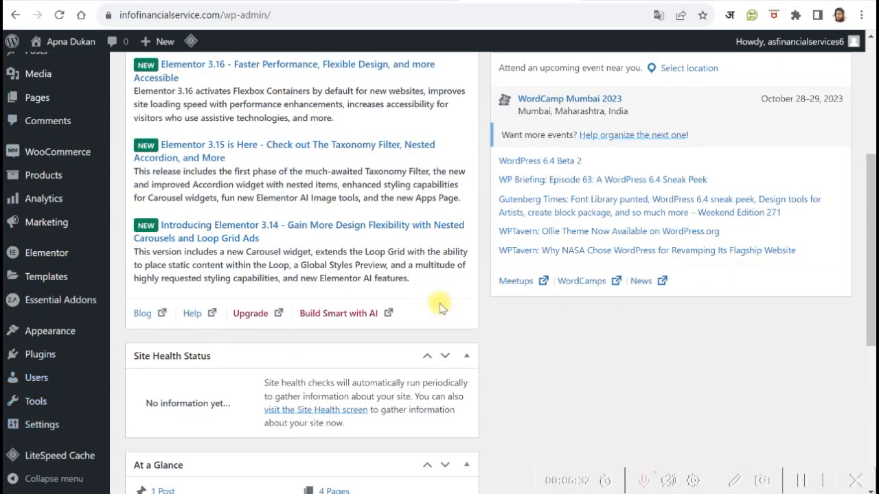
scroll(412, 288, "up", 4)
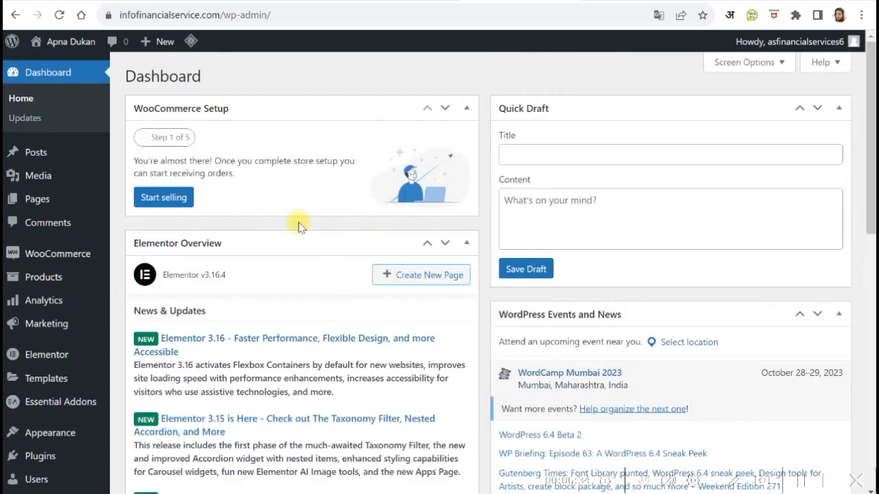
scroll(34, 288, "down", 4)
scroll(28, 206, "down", 4)
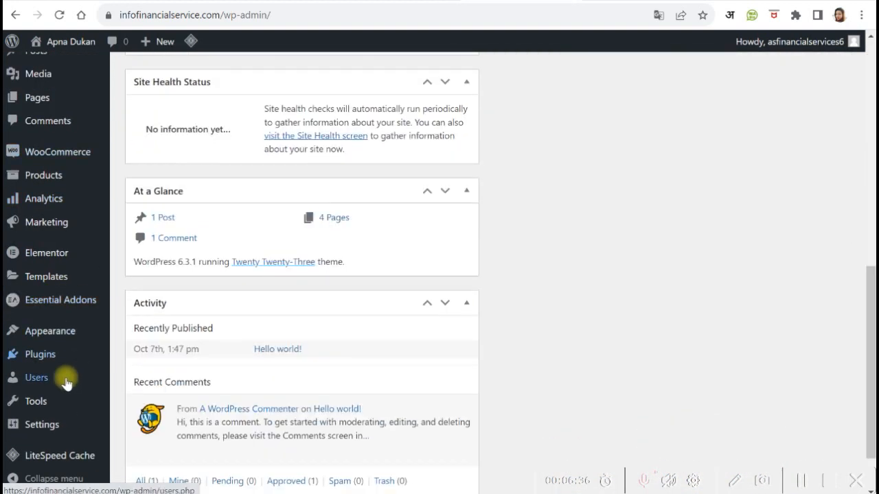
mouse_move(78, 393)
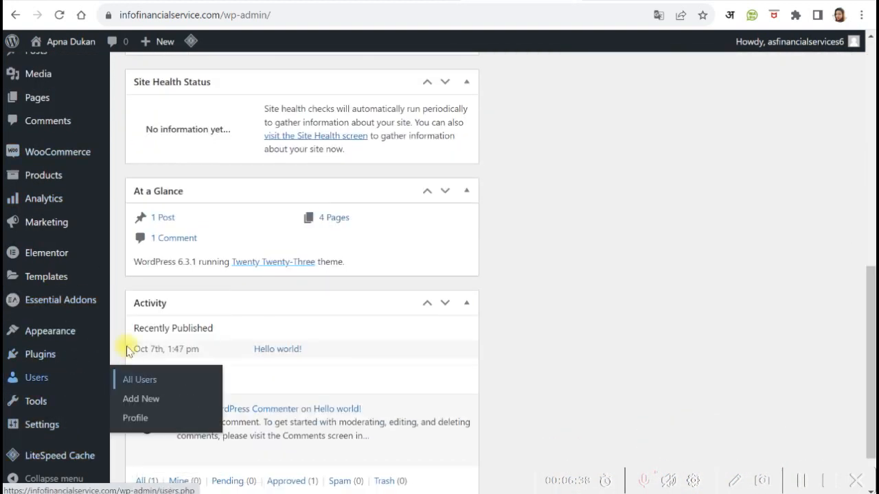
mouse_move(41, 388)
scroll(37, 426, "down", 1)
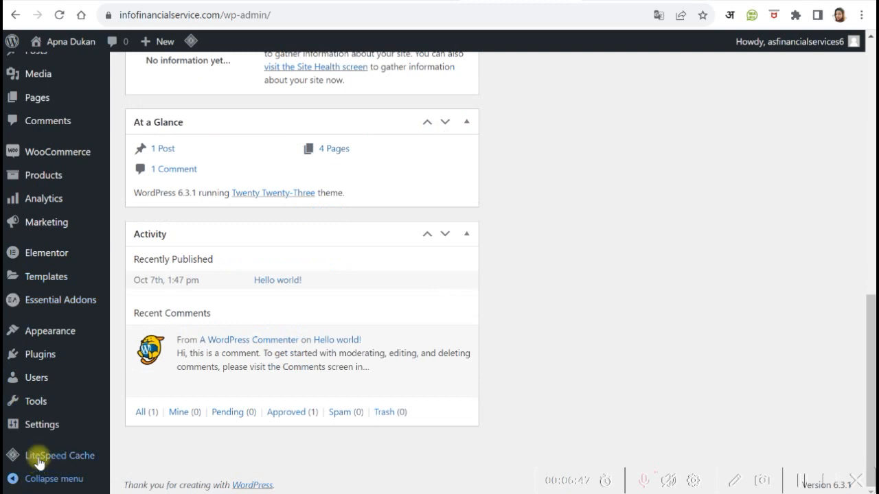
Step: Open the Permalink settings and save them with the Post name structure and the product/ custom base
mouse_move(43, 426)
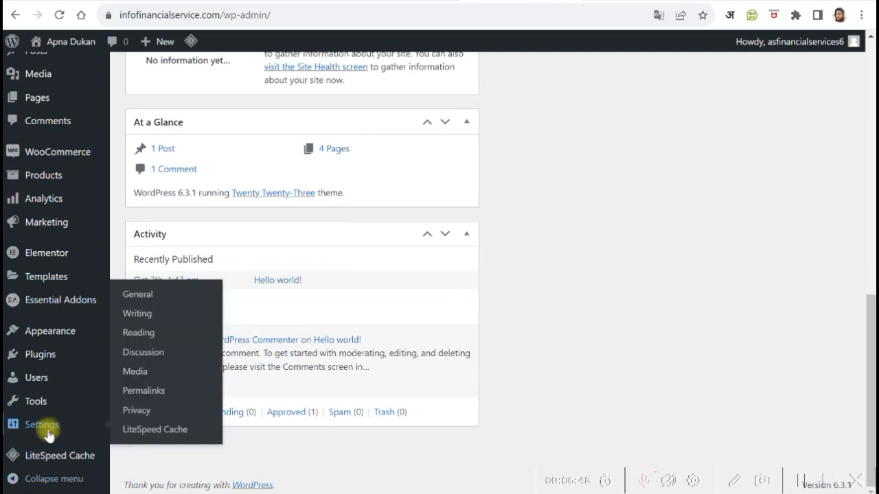
left_click(143, 392)
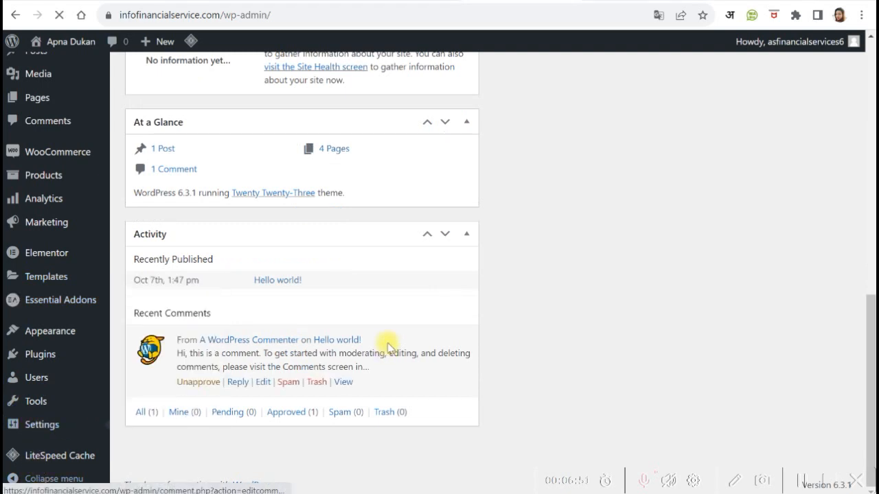
scroll(387, 347, "down", 2)
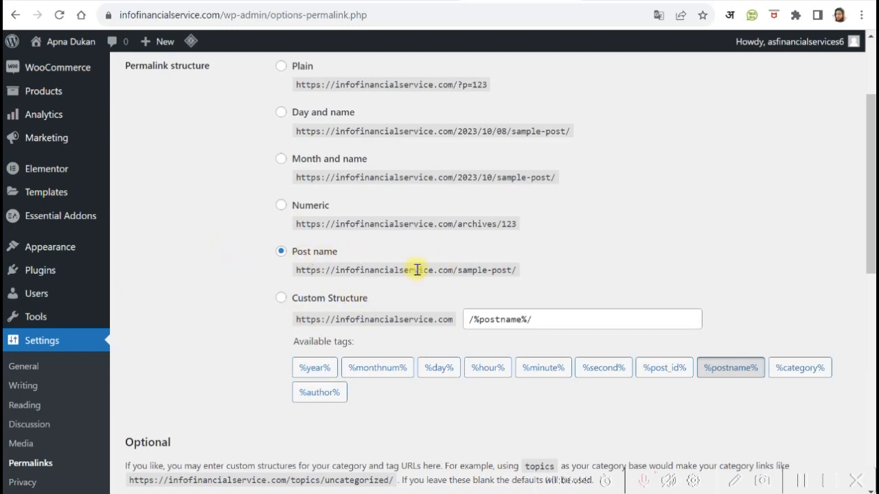
scroll(292, 354, "down", 5)
scroll(291, 354, "down", 2)
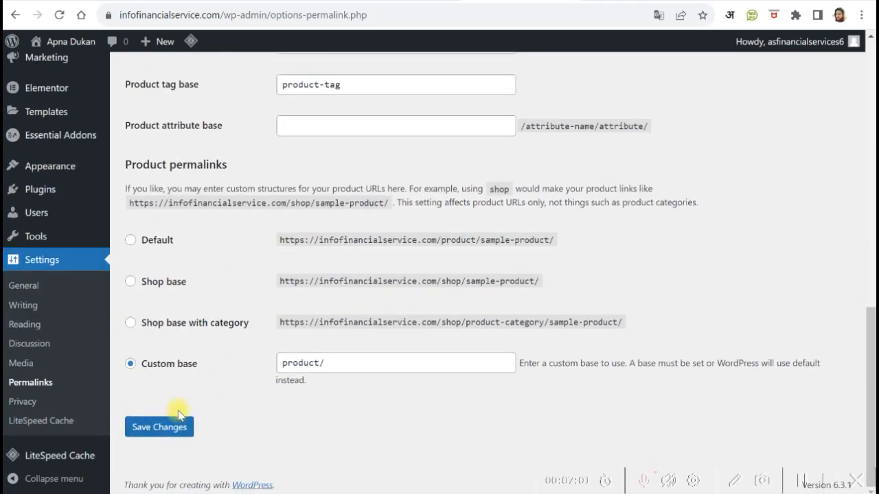
left_click(154, 425)
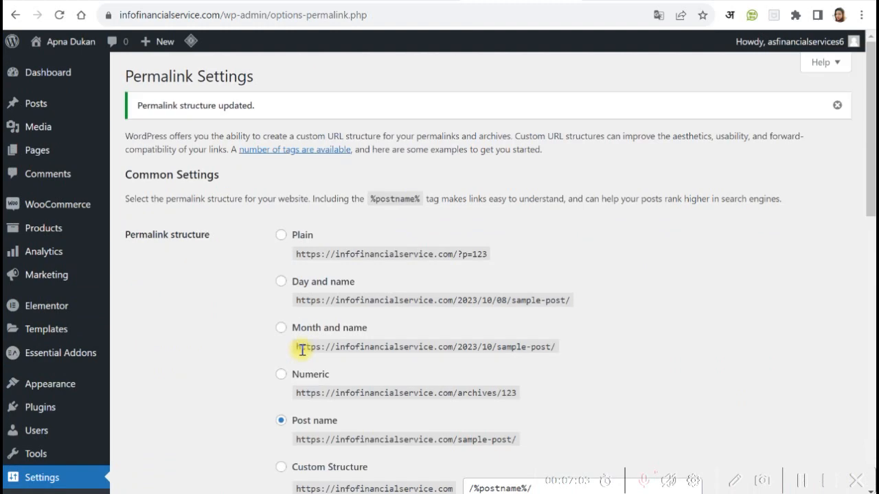
Step: Open the General Settings and review the Site Title and Tagline fields
scroll(352, 330, "down", 4)
scroll(77, 374, "down", 2)
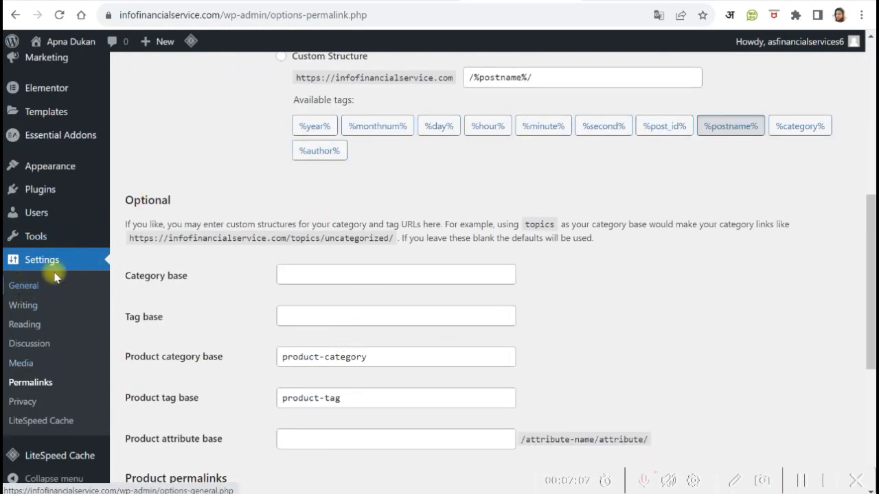
left_click(26, 286)
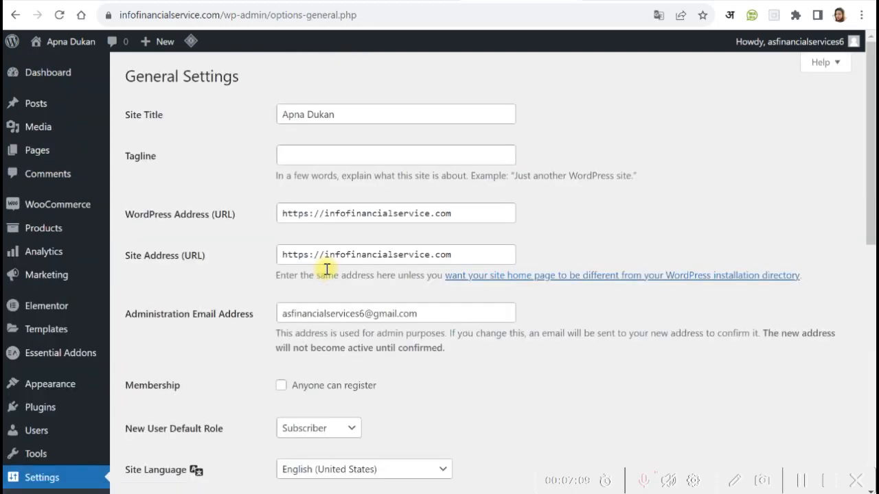
scroll(327, 265, "down", 2)
scroll(304, 261, "up", 2)
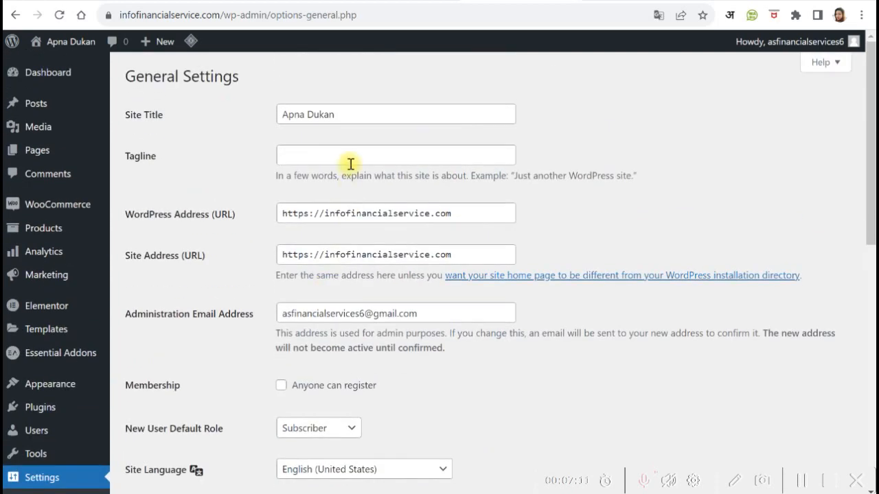
left_click_drag(351, 110, 232, 112)
left_click(229, 114)
left_click(310, 158)
left_click(186, 157)
scroll(343, 246, "down", 2)
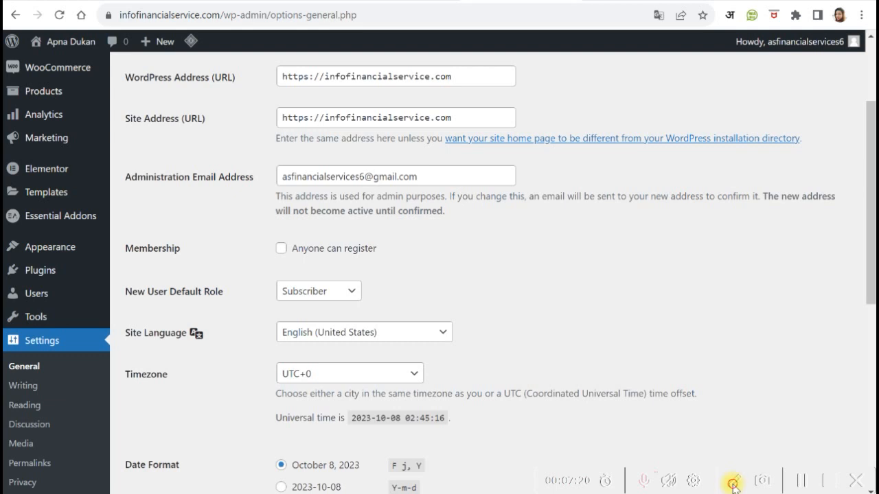
Step: Turn on the Anyone can register membership option and review the other general settings
mouse_move(237, 233)
left_mouse_down()
mouse_move(298, 273)
mouse_move(241, 207)
left_mouse_up()
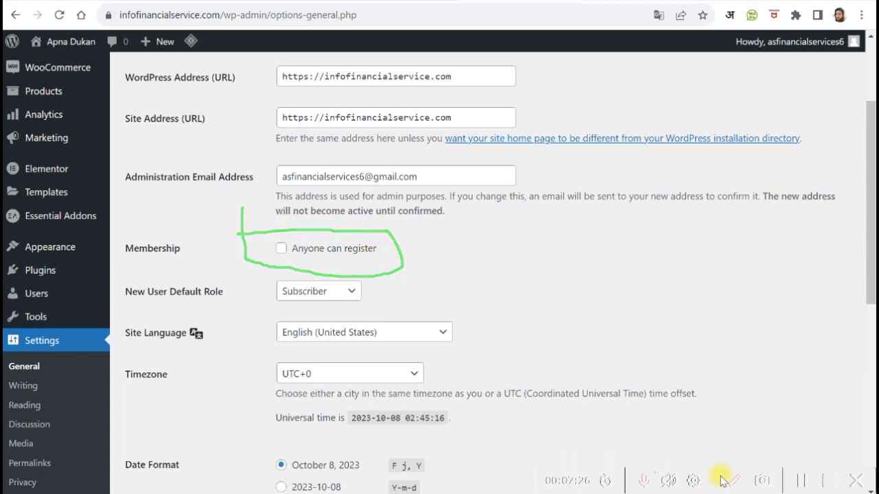
left_click(285, 254)
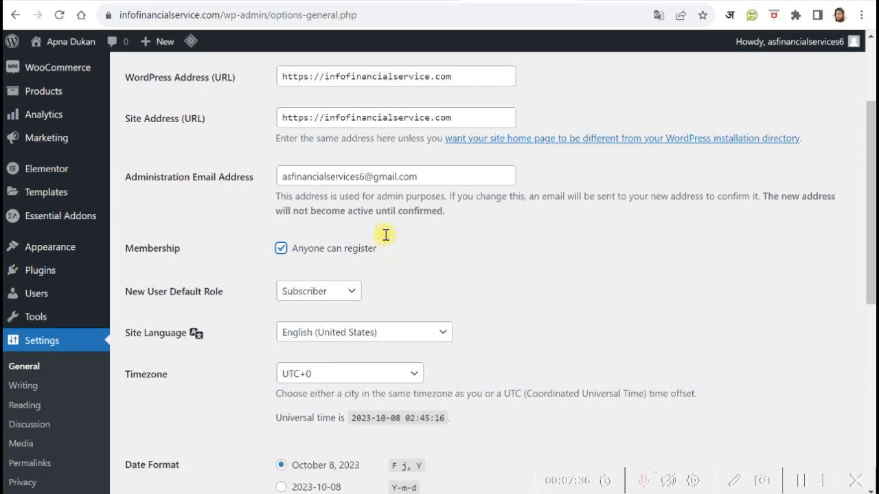
scroll(357, 233, "up", 2)
scroll(582, 308, "down", 4)
scroll(583, 307, "up", 4)
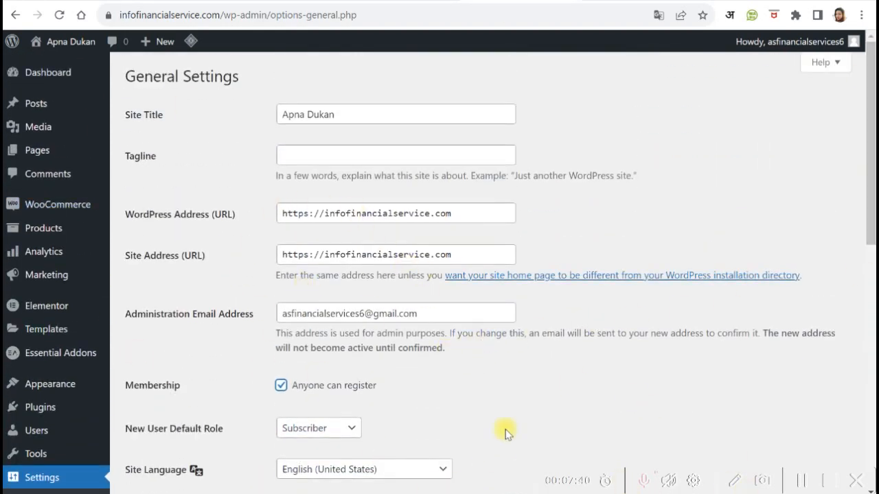
scroll(98, 271, "down", 2)
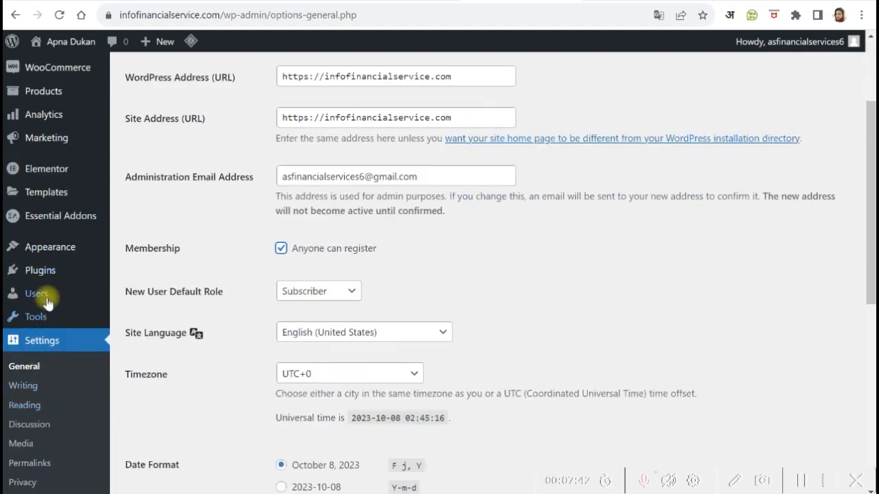
Step: Open the installed plugins list and review the Elementor and Elementor Header & Footer Builder entries
mouse_move(40, 271)
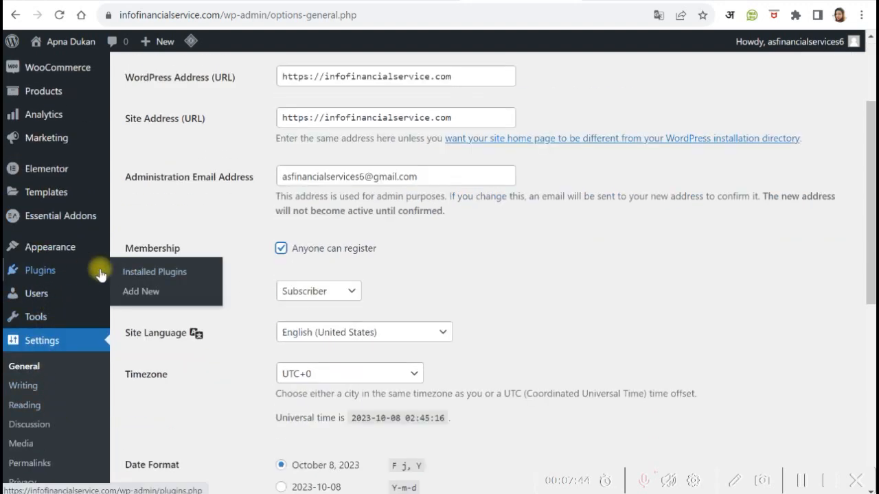
left_click(125, 274)
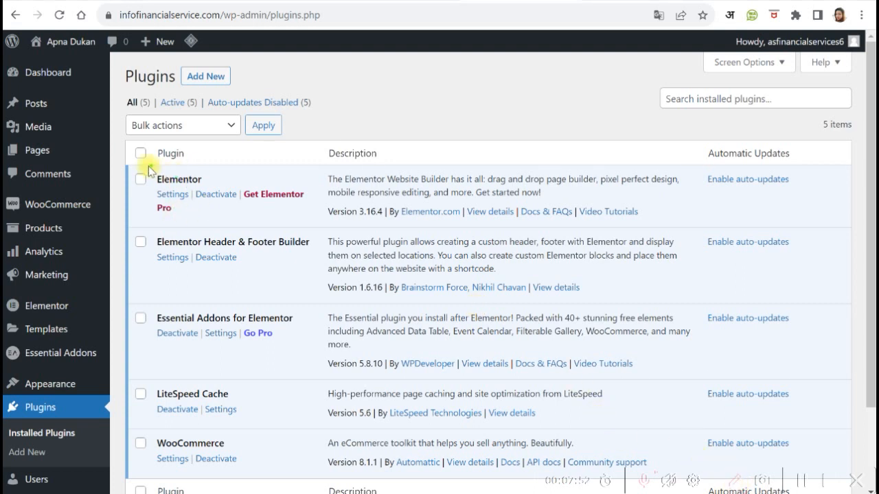
mouse_move(135, 197)
left_mouse_down()
mouse_move(192, 171)
mouse_move(200, 154)
left_mouse_up()
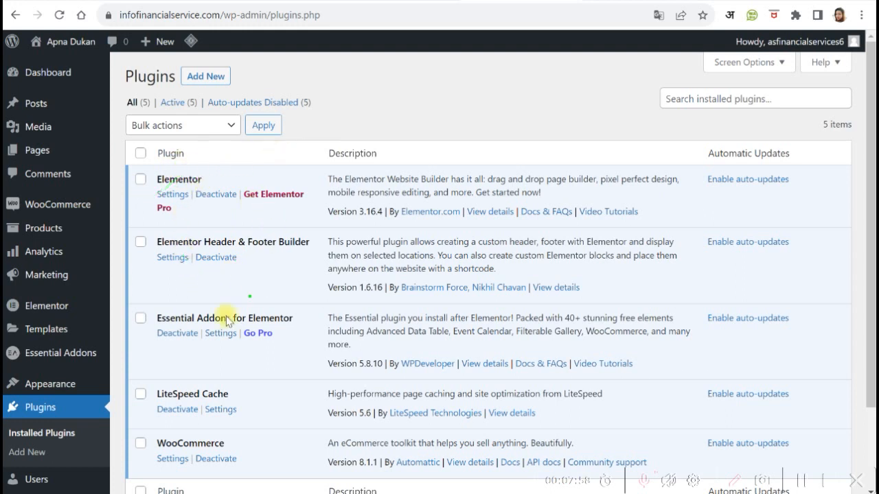
mouse_move(158, 286)
left_mouse_down()
mouse_move(180, 294)
mouse_move(262, 239)
left_mouse_up()
left_click_drag(262, 276, 350, 213)
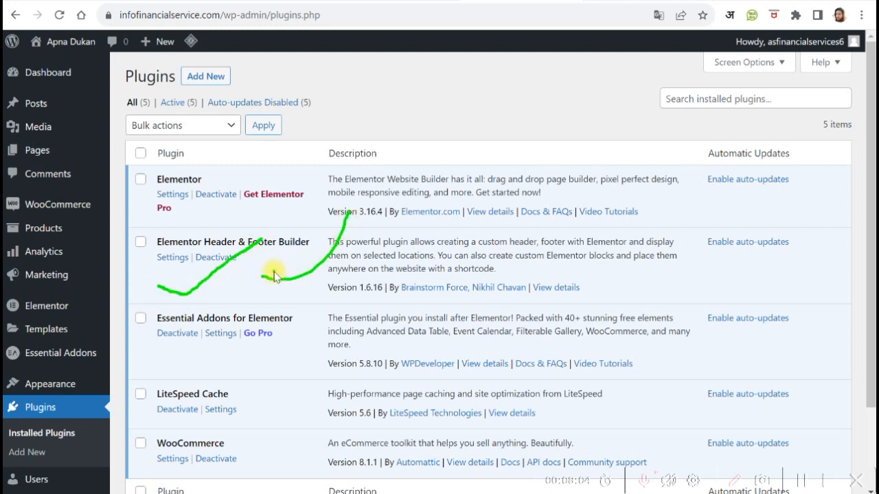
left_click(739, 482)
Step: Look over the Myntra homepage's header and banners, and mark the Essential Addons for Elementor entry in the plugins list
left_click(49, 2)
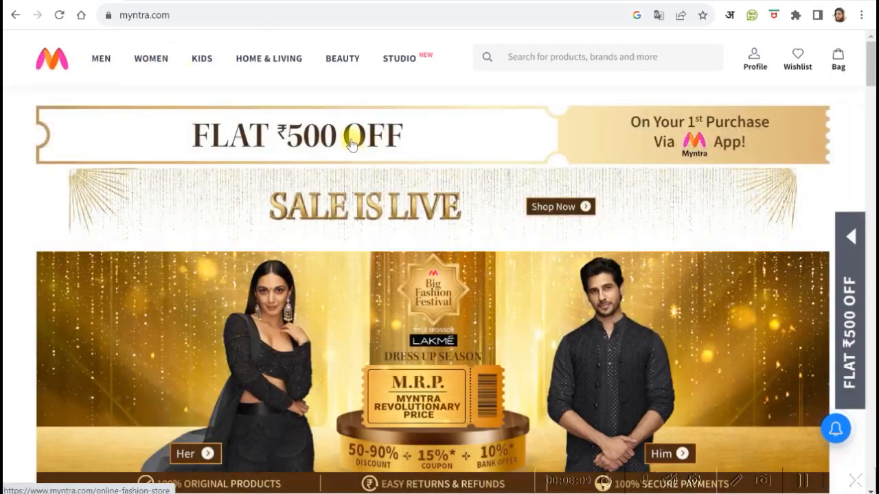
mouse_move(284, 54)
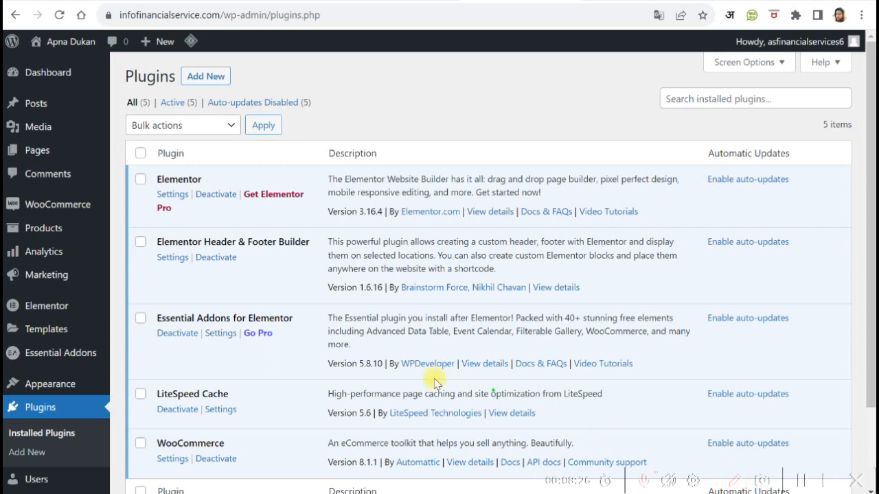
mouse_move(226, 357)
left_mouse_down()
mouse_move(232, 363)
mouse_move(310, 307)
left_mouse_up()
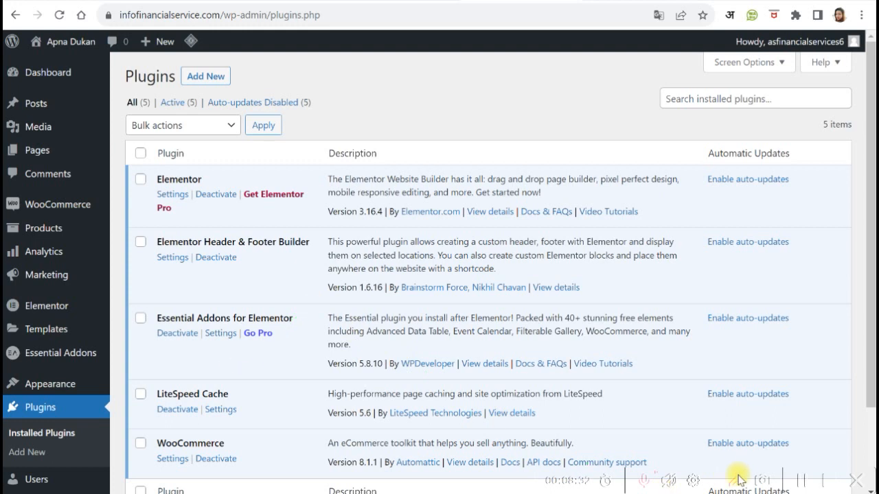
Step: Switch to the Myntra homepage and examine the layout of its Category Specials grid
left_click(103, 3)
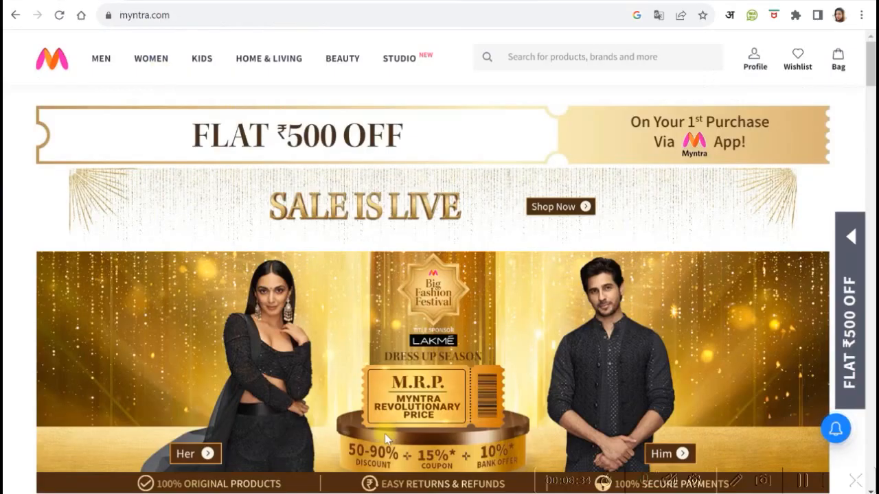
scroll(231, 230, "down", 12)
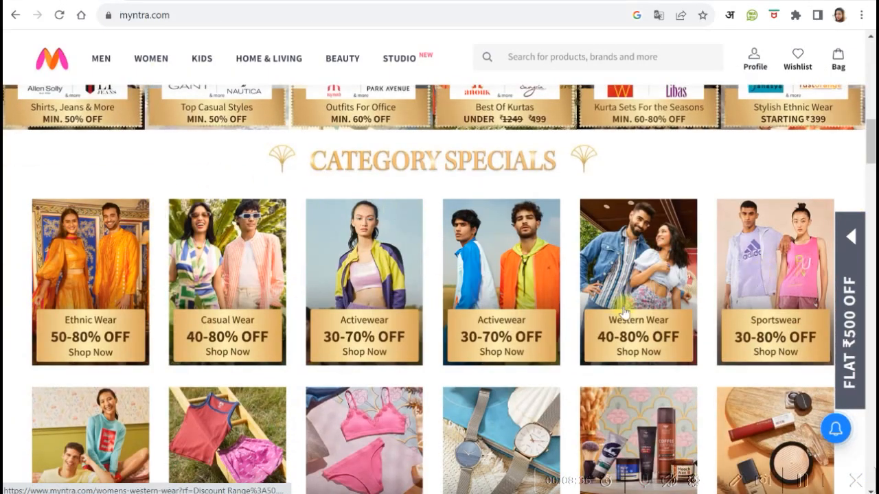
scroll(618, 275, "down", 6)
scroll(599, 294, "down", 7)
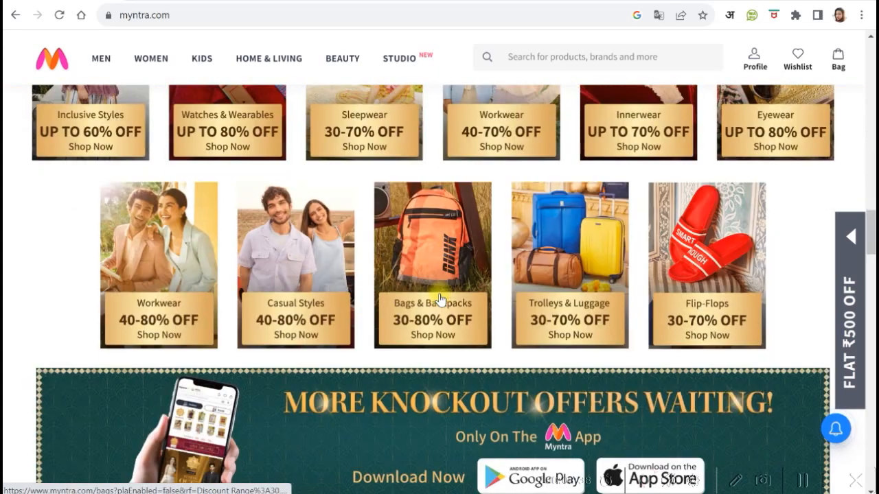
scroll(440, 305, "up", 4)
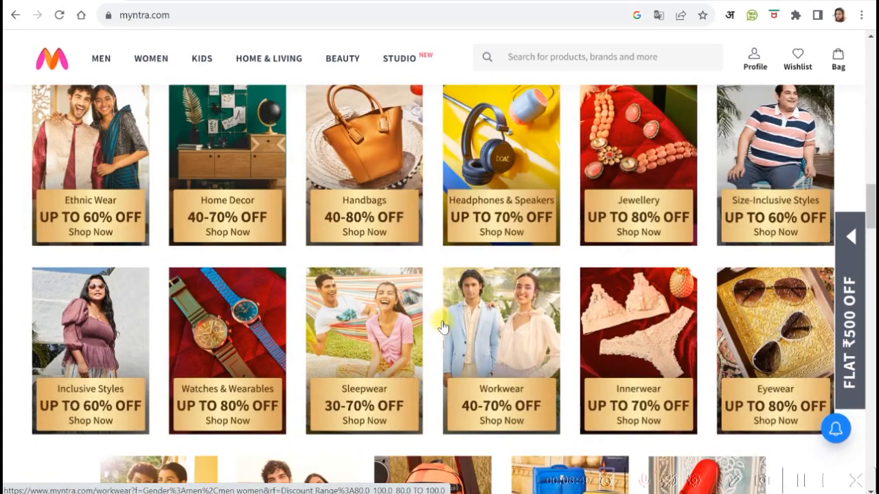
scroll(422, 323, "up", 2)
scroll(421, 330, "up", 2)
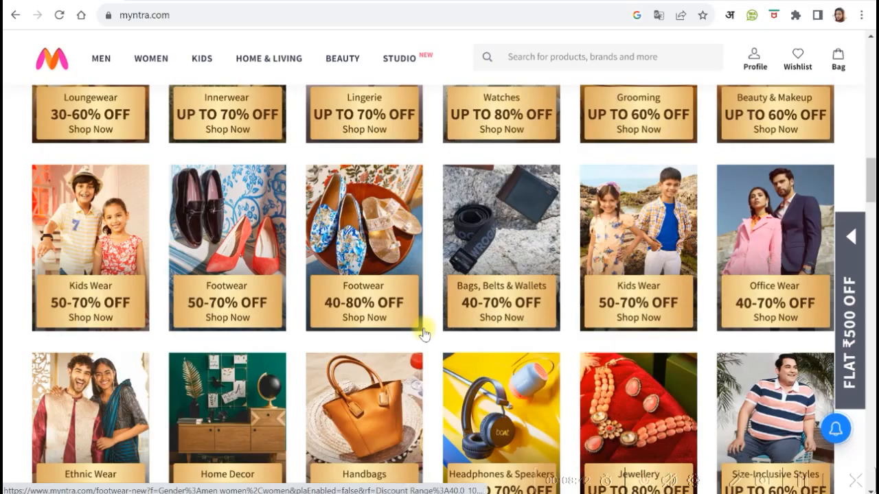
scroll(424, 336, "up", 2)
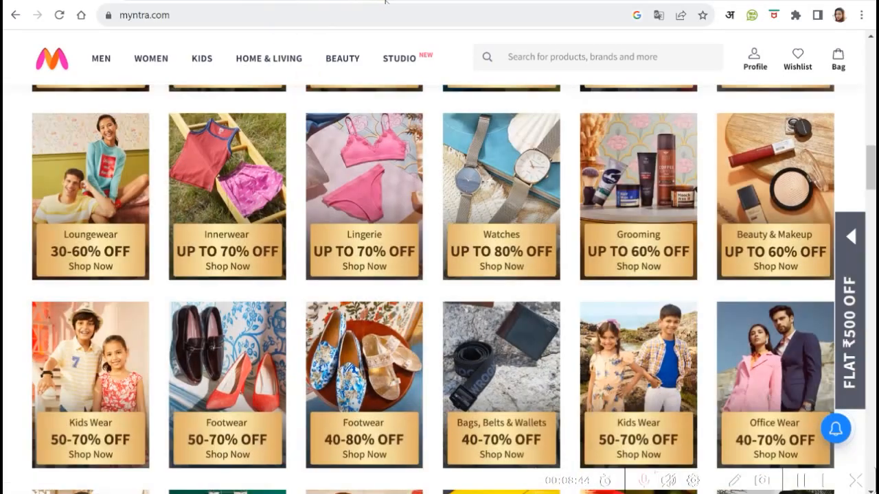
Step: Return to the installed plugins list and review the LiteSpeed Cache and WooCommerce entries
left_click(394, 1)
key("Return")
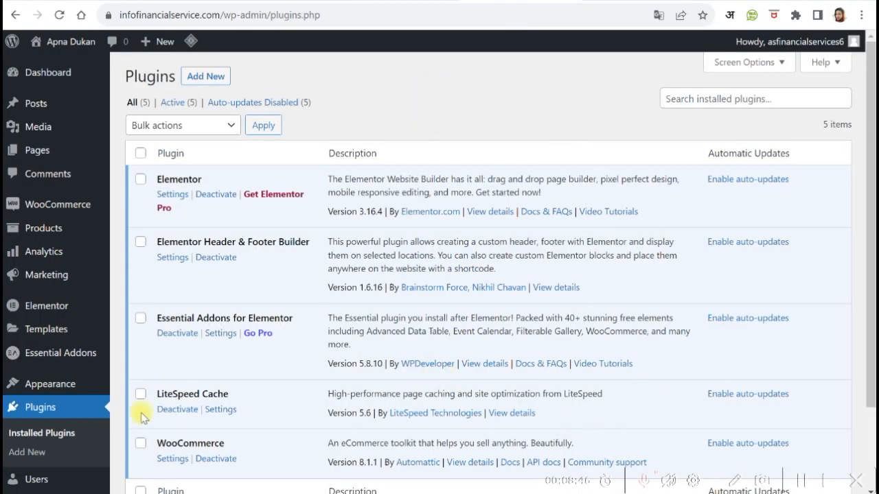
scroll(319, 376, "down", 2)
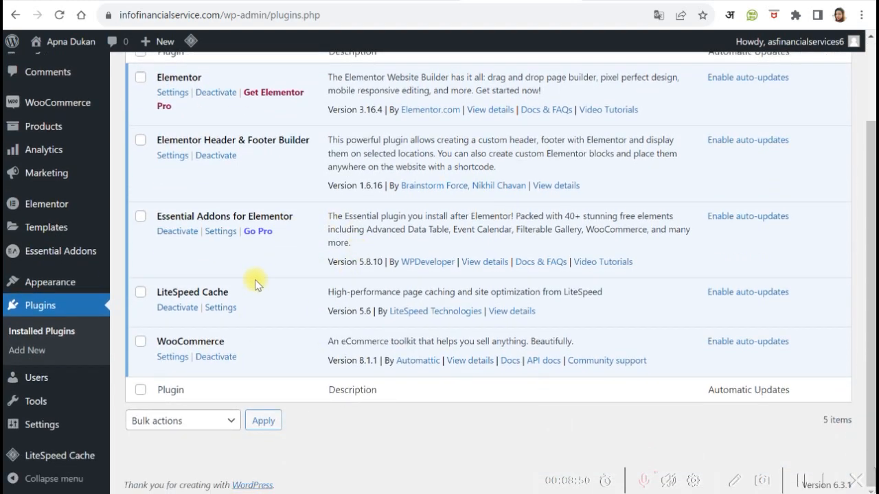
mouse_move(219, 371)
left_mouse_down()
mouse_move(279, 346)
mouse_move(307, 293)
left_mouse_up()
left_click_drag(263, 357, 309, 332)
mouse_move(248, 387)
left_mouse_down()
mouse_move(251, 397)
mouse_move(295, 349)
left_mouse_up()
left_click(292, 397)
left_click_drag(296, 396, 326, 361)
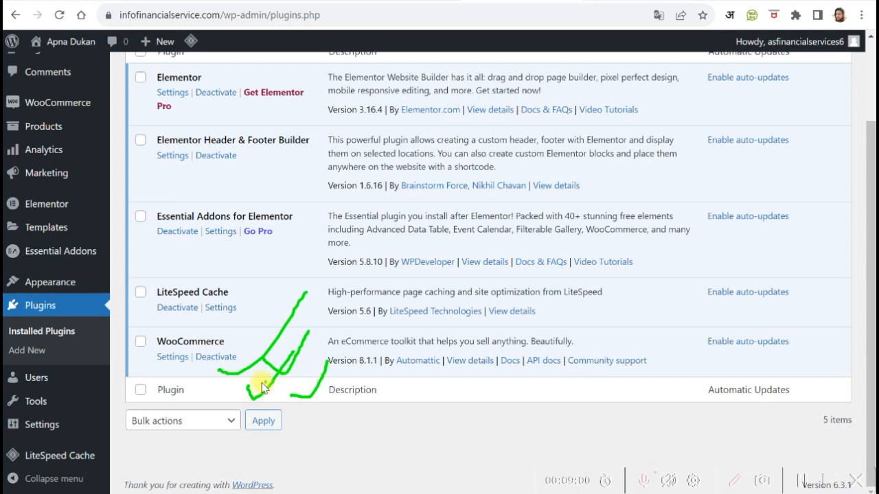
left_click_drag(251, 379, 279, 345)
left_click_drag(295, 389, 315, 360)
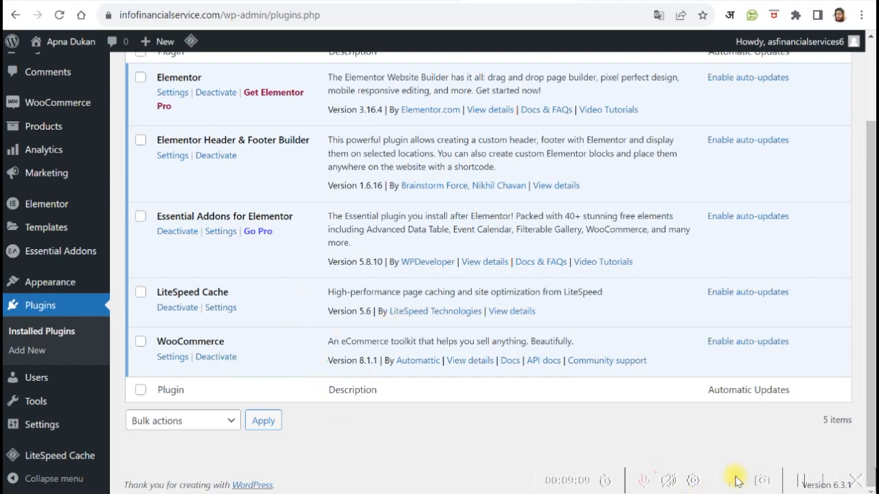
scroll(536, 384, "up", 2)
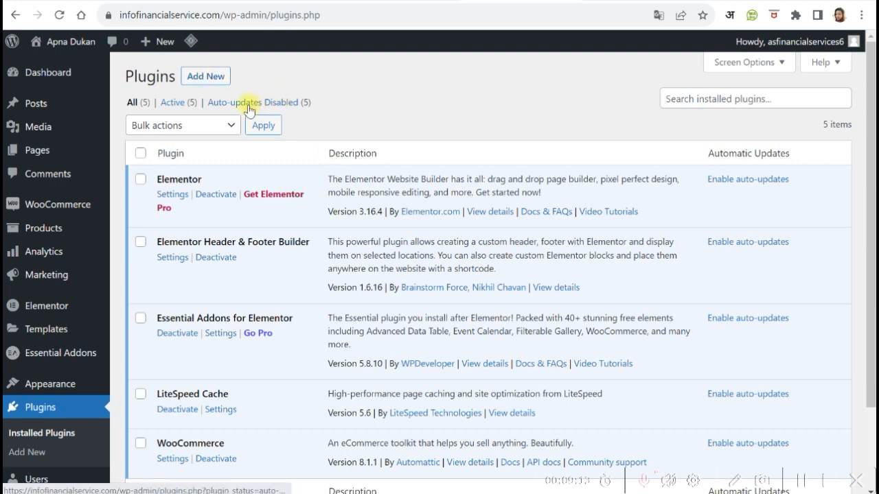
Step: Search the plugin directory for "yoast", then install and activate the Yoast SEO plugin
left_click(206, 78)
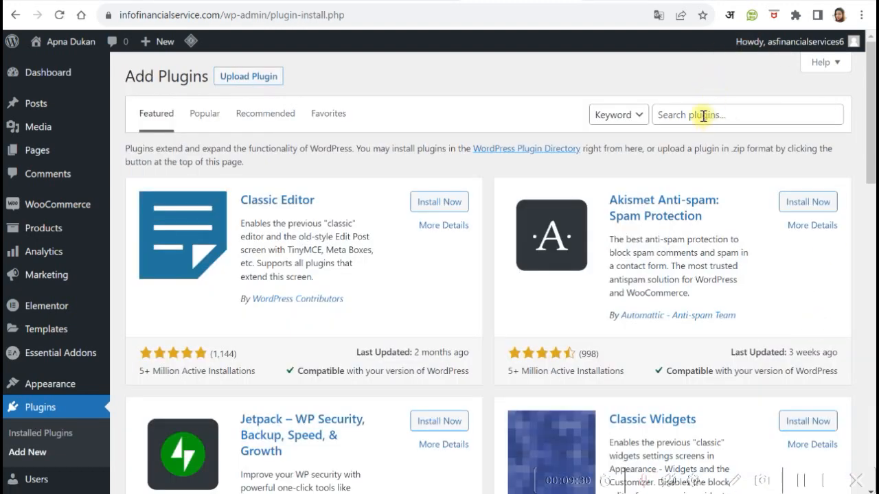
left_click(703, 116)
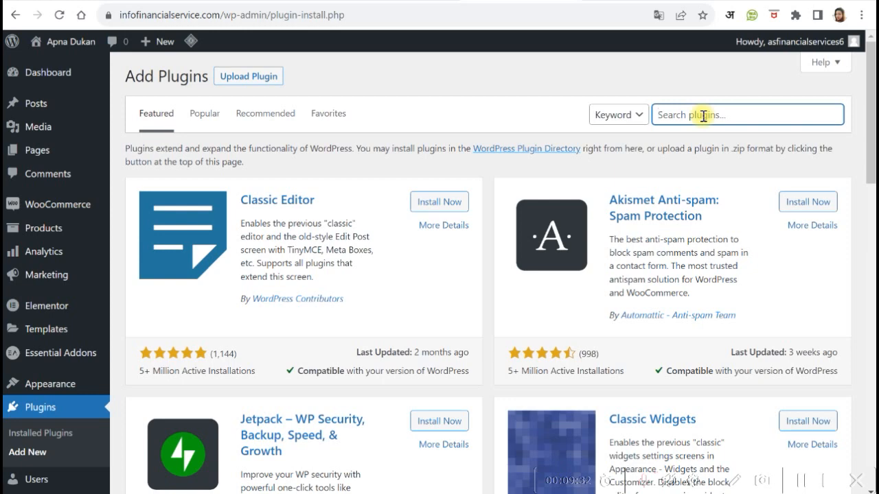
type("yoast")
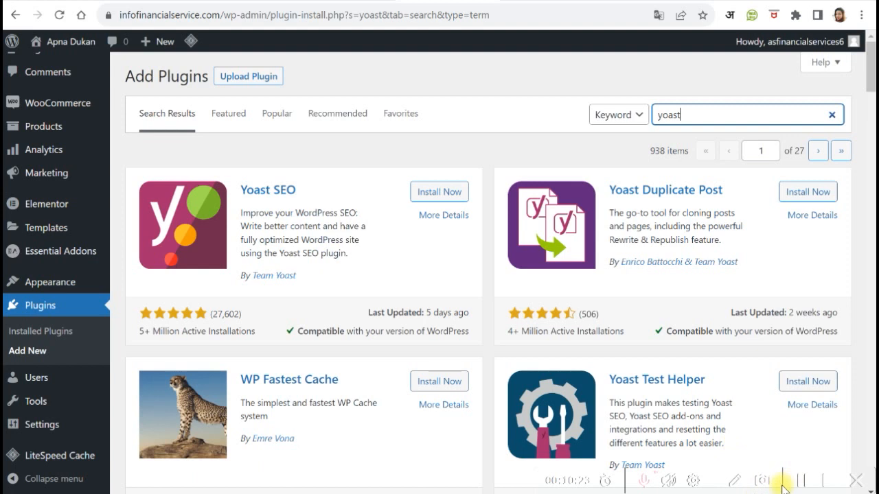
left_click(734, 480)
mouse_move(138, 163)
left_mouse_down()
mouse_move(125, 266)
mouse_move(447, 275)
mouse_move(485, 149)
mouse_move(189, 159)
left_mouse_up()
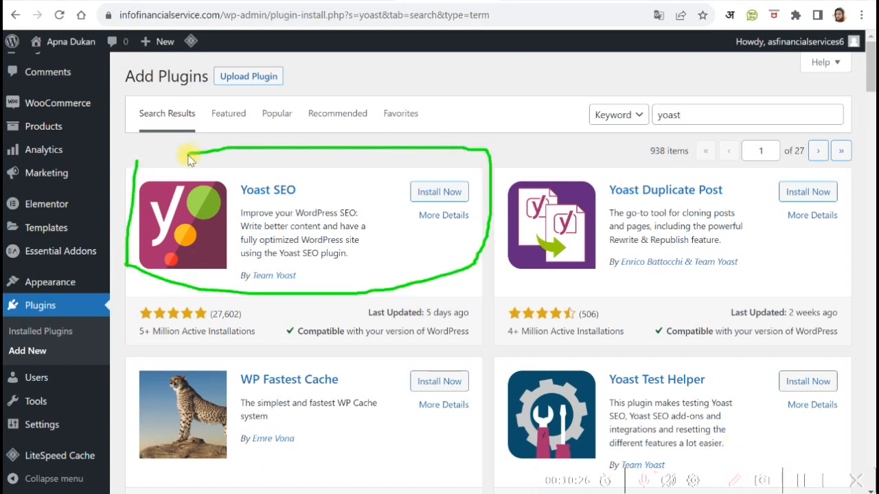
left_click(802, 477)
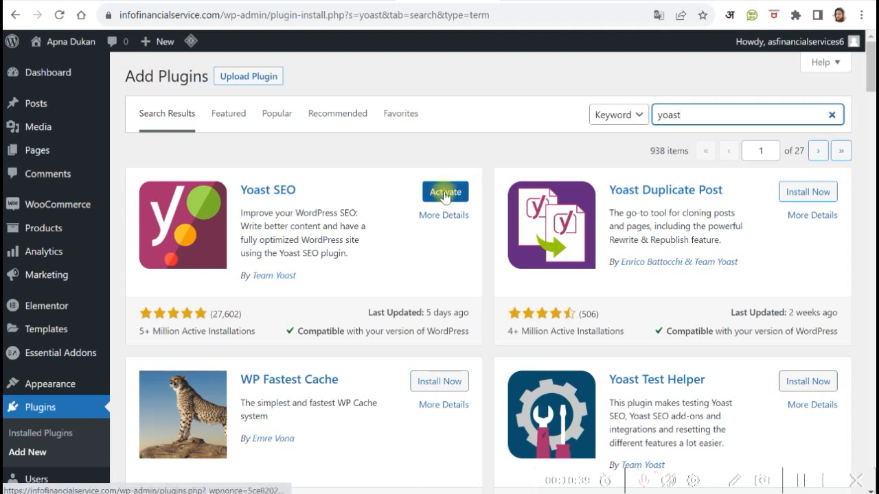
left_click(445, 193)
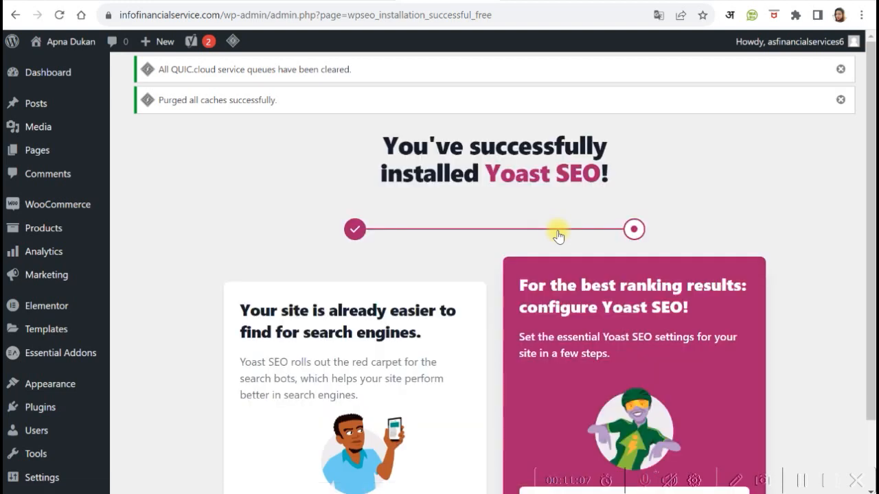
Step: Open Yoast SEO's first-time configuration and review its SEO data optimization section
scroll(558, 236, "down", 2)
scroll(558, 235, "up", 2)
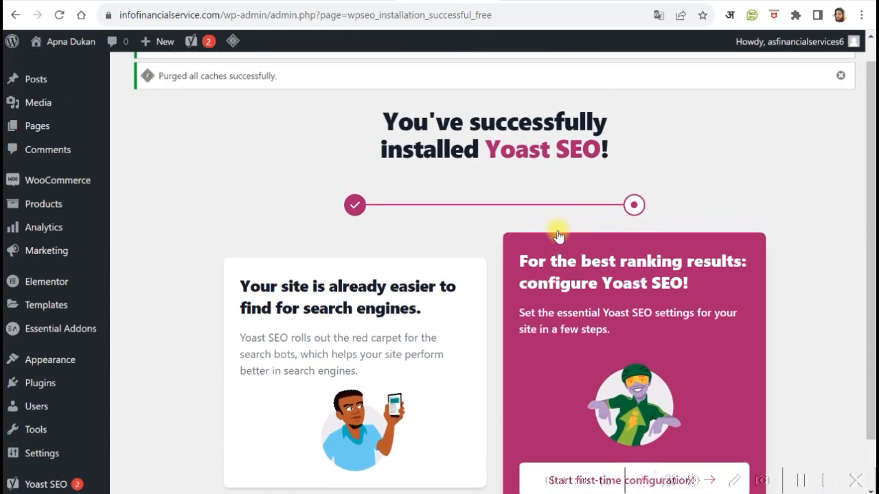
scroll(558, 234, "down", 2)
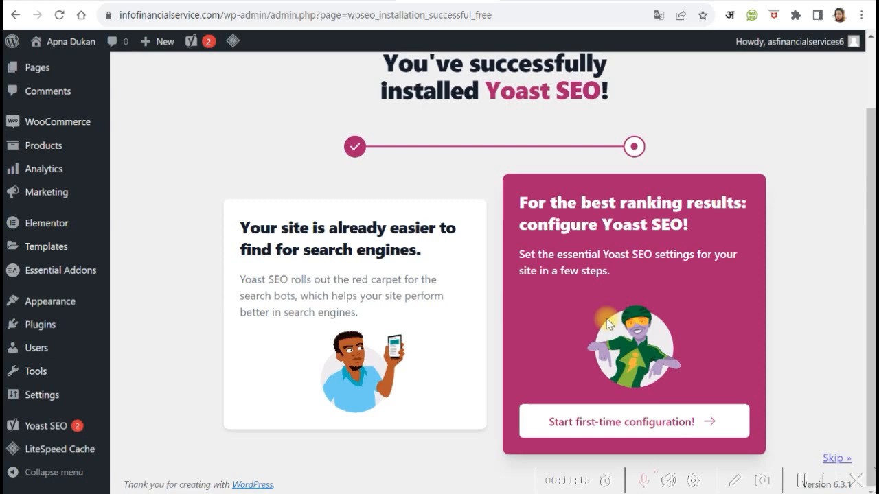
left_click(659, 421)
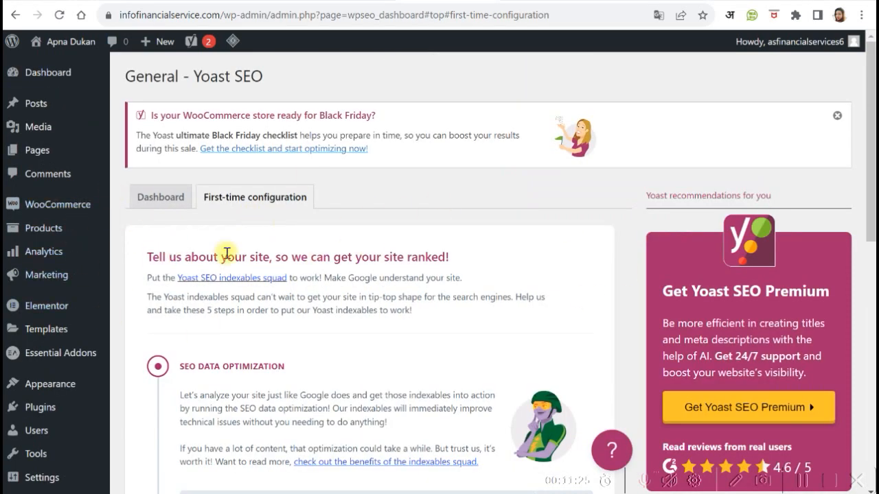
scroll(98, 379, "down", 2)
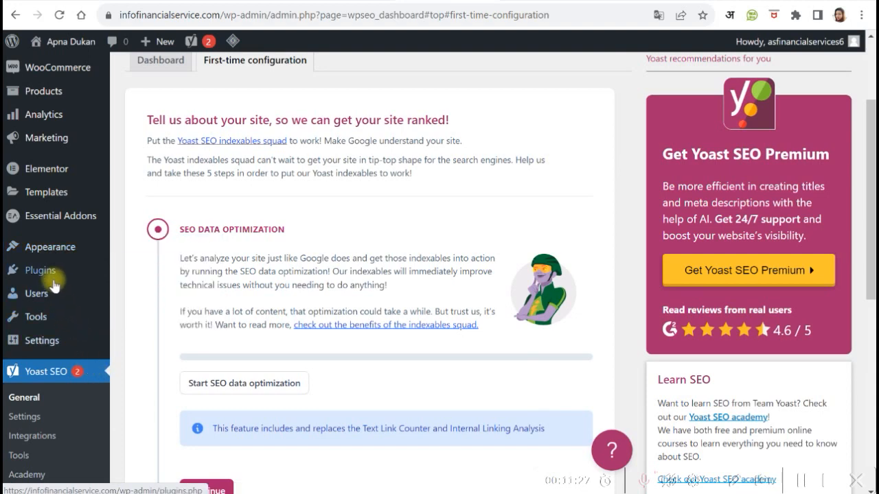
Step: Open the installed plugins list and review all entries down to Yoast SEO
left_click(144, 270)
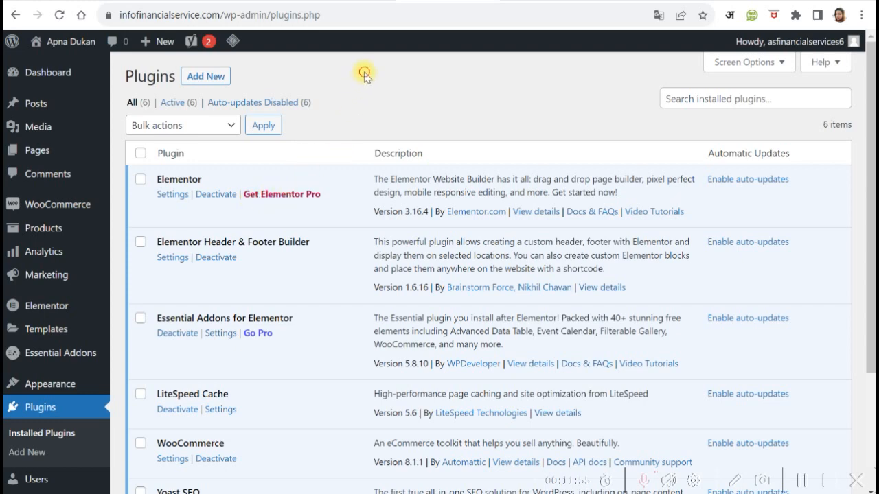
scroll(324, 161, "down", 3)
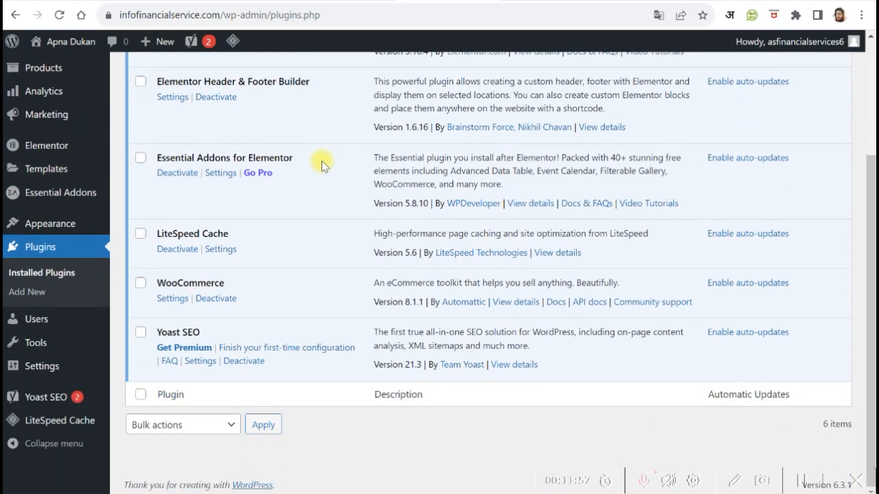
scroll(324, 163, "up", 3)
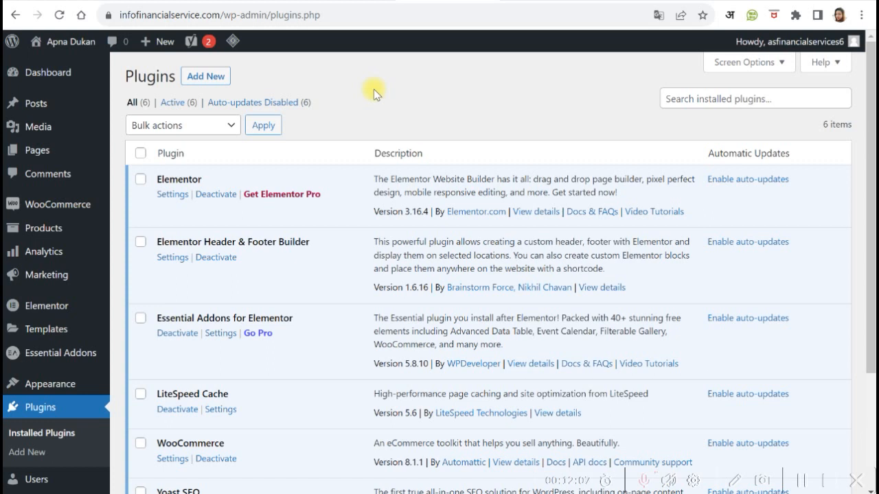
Step: Switch to the dgtechagency.com site and highlight the contact phone number in its homepage header
left_click(239, 2)
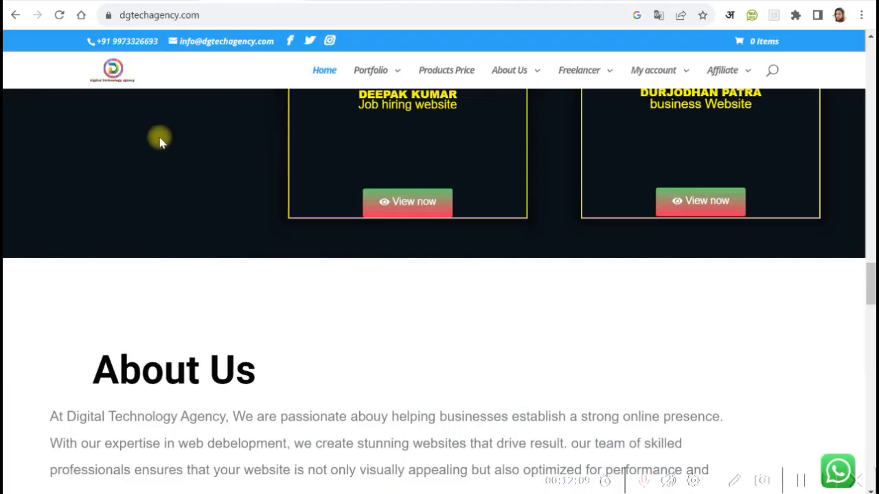
scroll(181, 153, "up", 15)
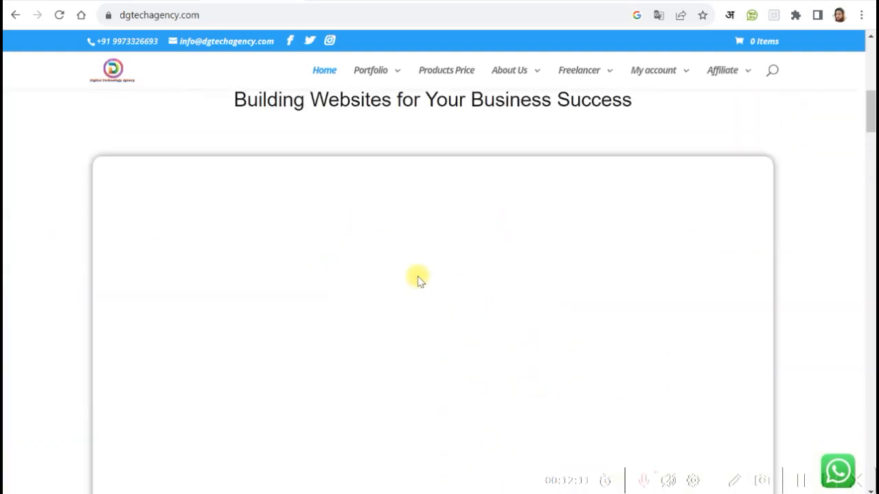
scroll(416, 268, "up", 6)
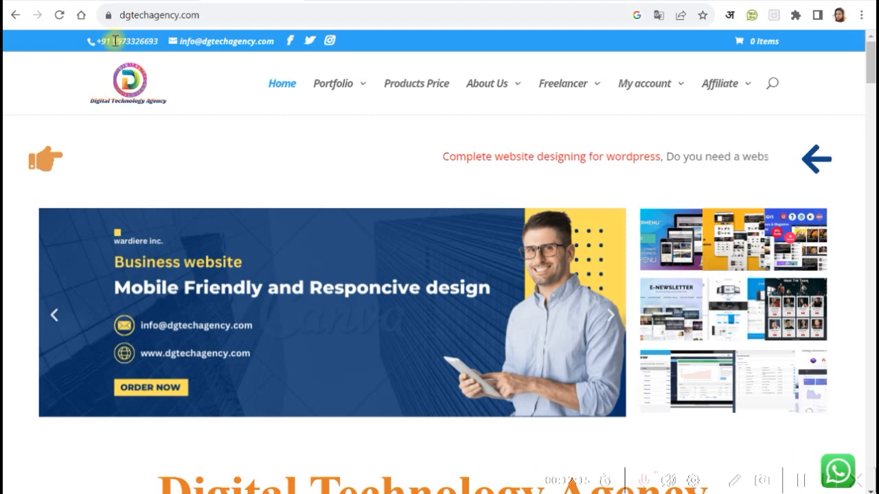
left_click_drag(115, 41, 158, 41)
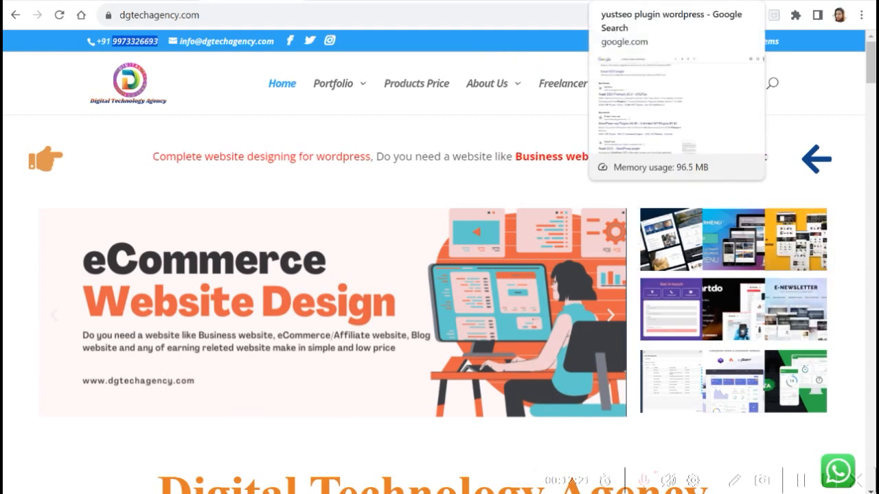
Step: Return to the WordPress installed plugins list and open the form for uploading a plugin in .zip format
left_click(639, 1)
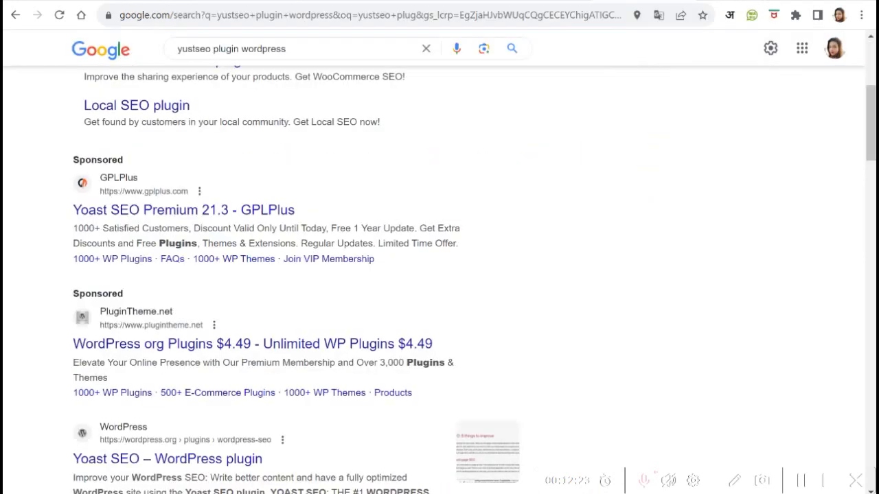
left_click(474, 1)
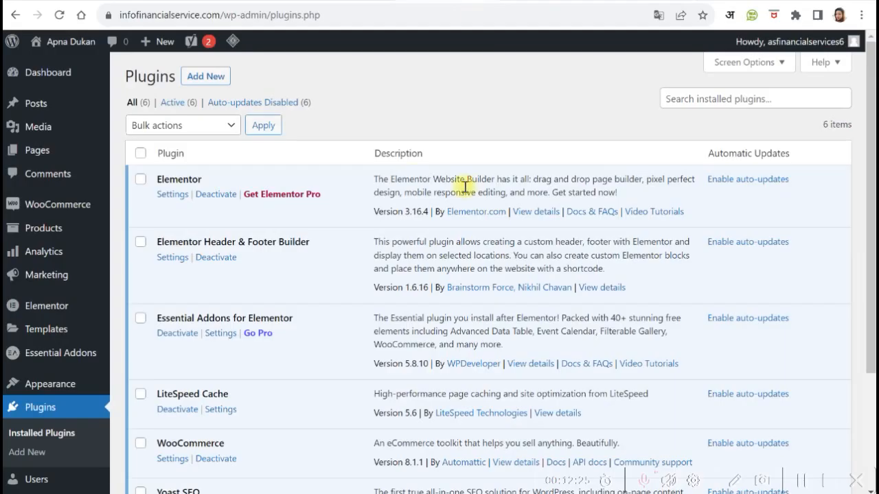
scroll(308, 121, "down", 2)
scroll(309, 151, "up", 2)
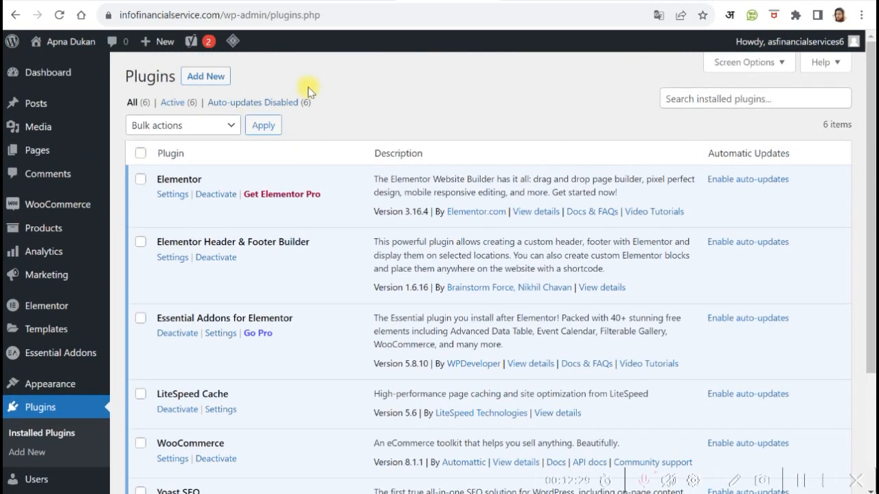
left_click(194, 77)
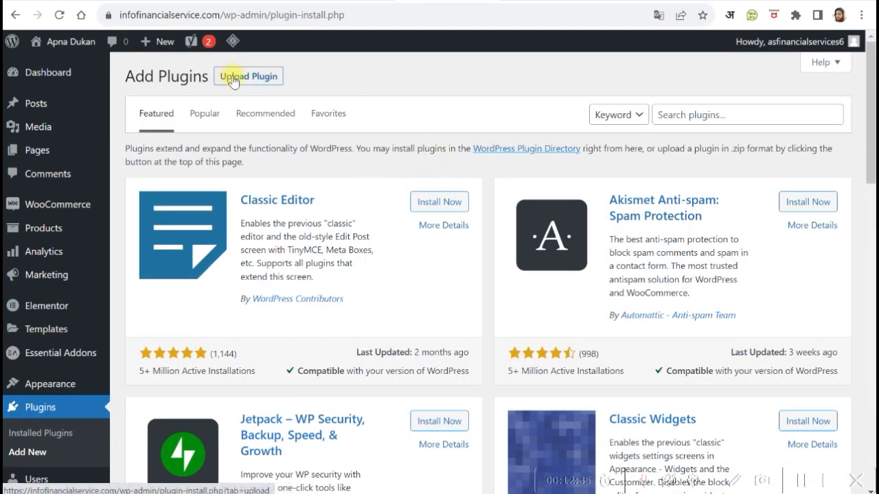
left_click(235, 83)
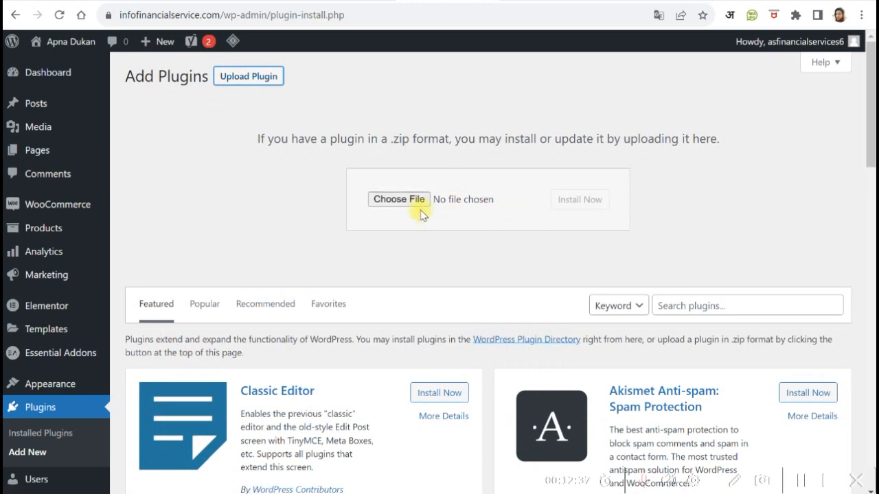
Step: Choose yoast-seo-premium-v14.3 (1).zip from the plugin folder in Software > Plugin & Thim on drive D: and start its installation
left_click(392, 203)
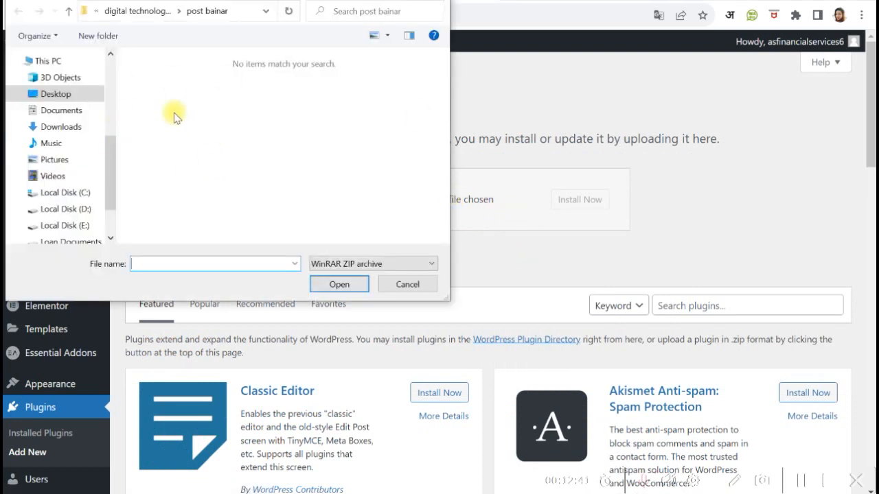
scroll(94, 190, "down", 2)
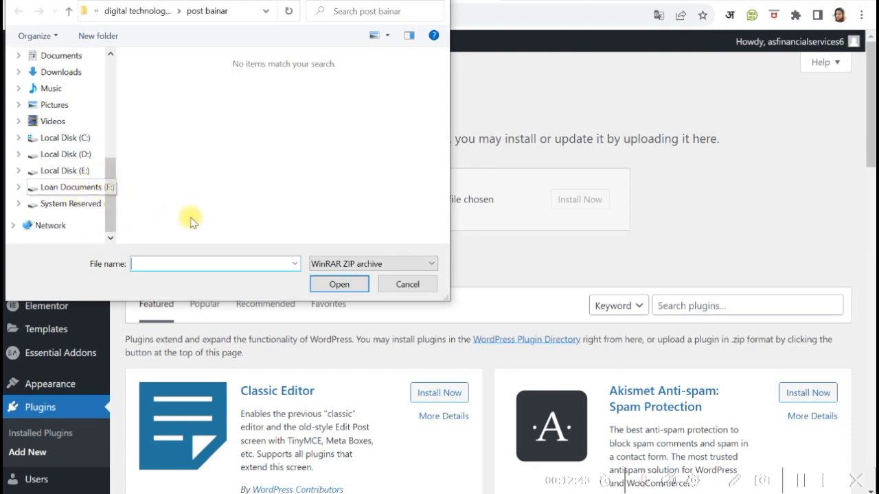
left_click(78, 158)
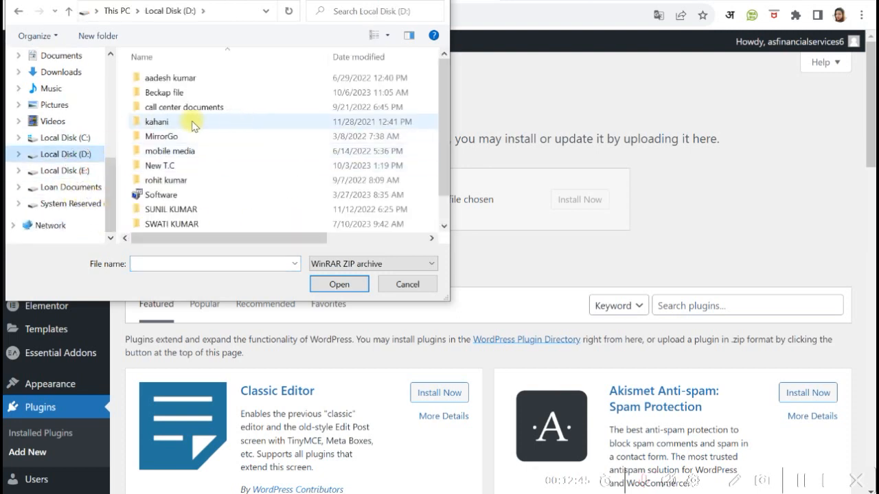
double_click(168, 196)
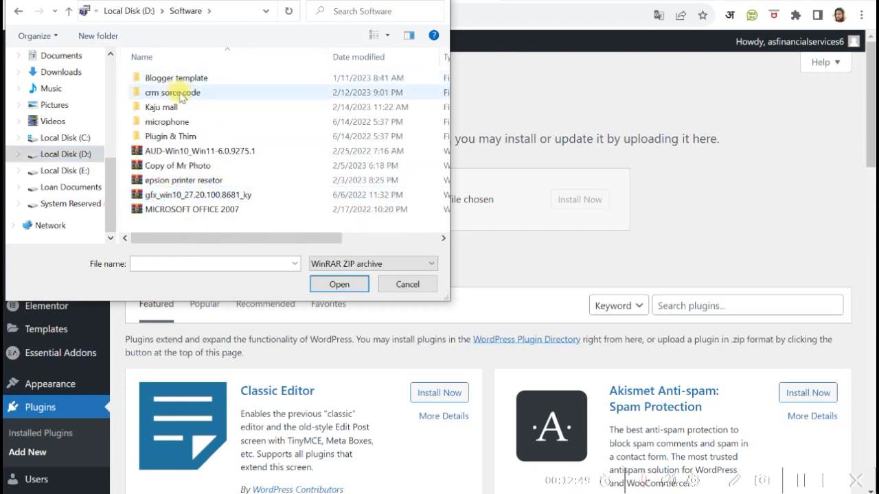
double_click(171, 136)
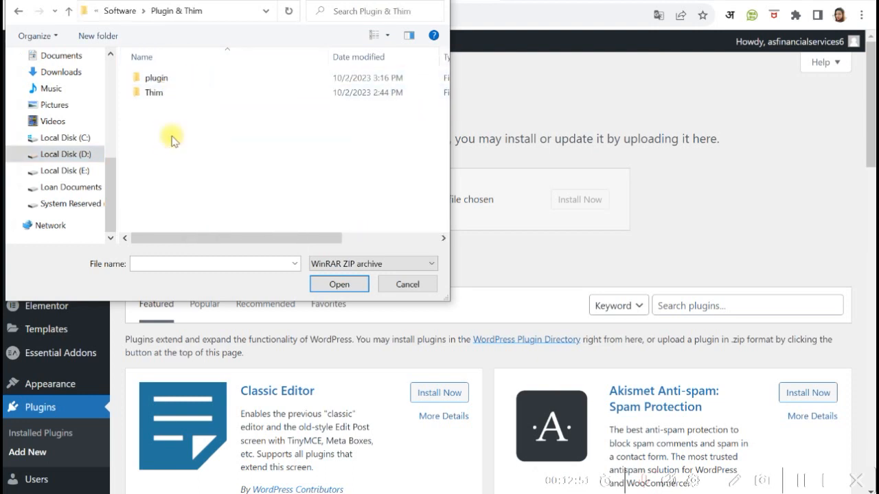
double_click(156, 78)
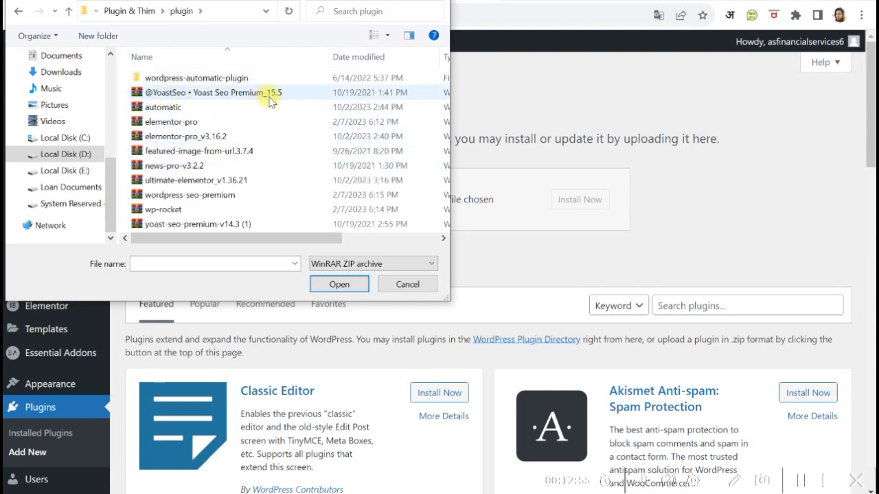
left_click(207, 227)
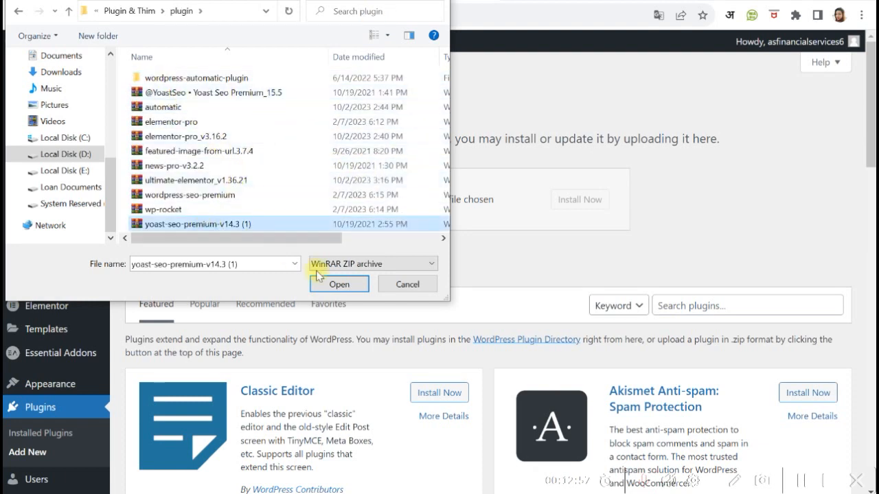
left_click(330, 285)
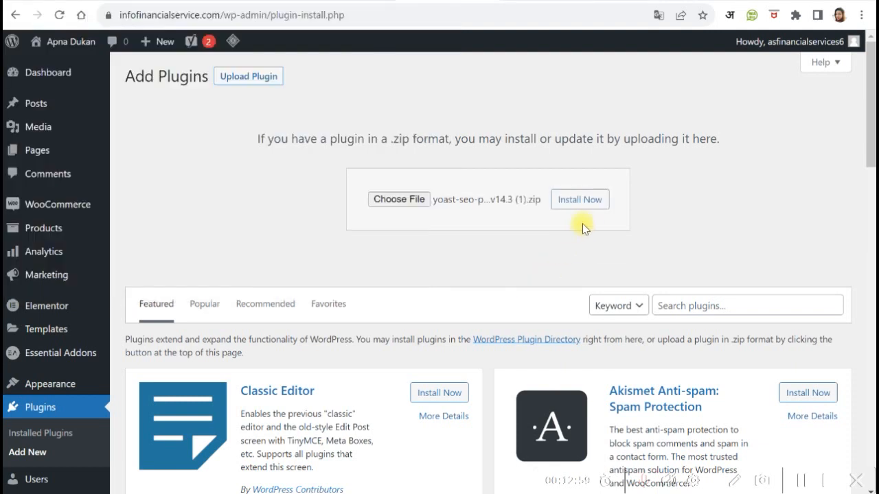
left_click(569, 201)
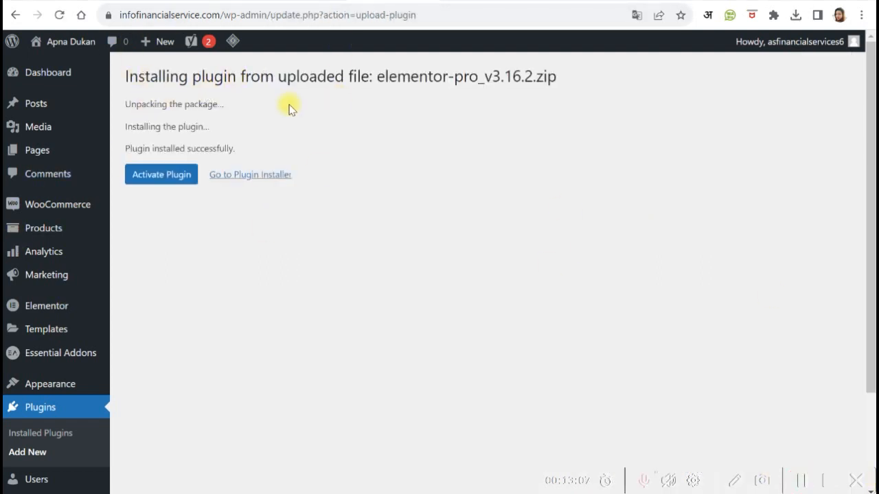
Step: Activate the plugin installed from elementor-pro_v3.16.2.zip and review the installed plugins list
left_click_drag(409, 76, 499, 115)
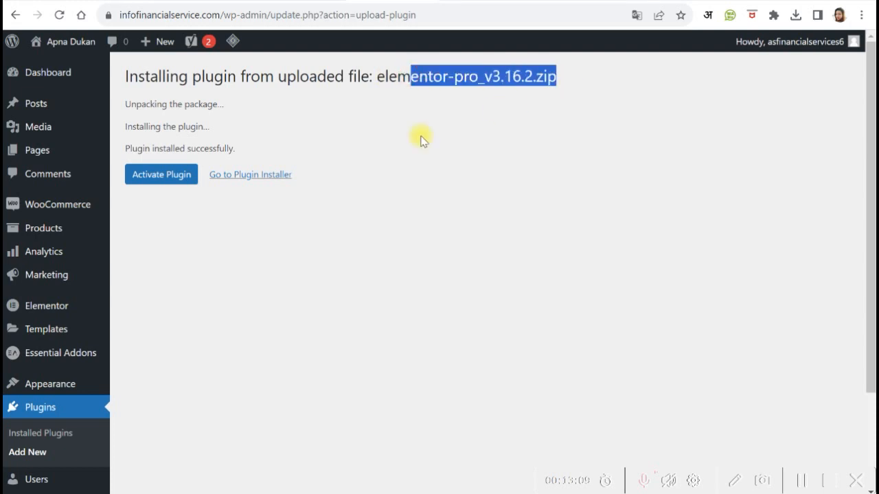
left_click_drag(136, 105, 314, 165)
left_click(420, 203)
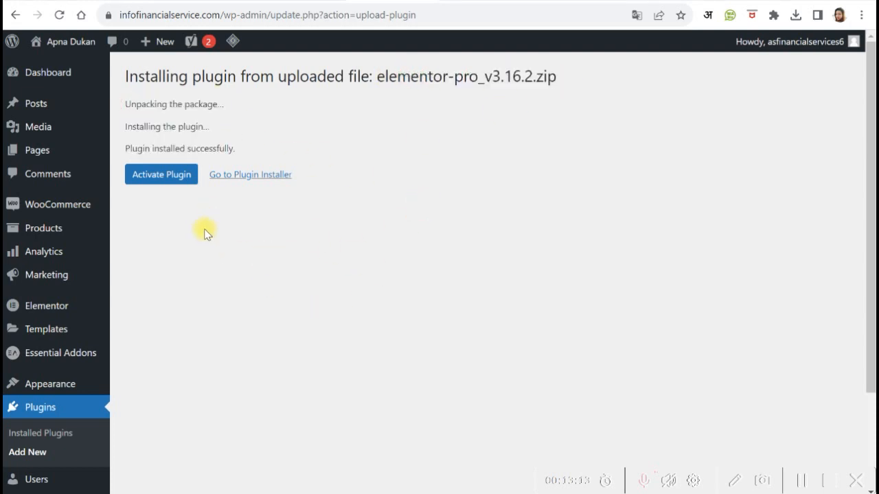
left_click(171, 177)
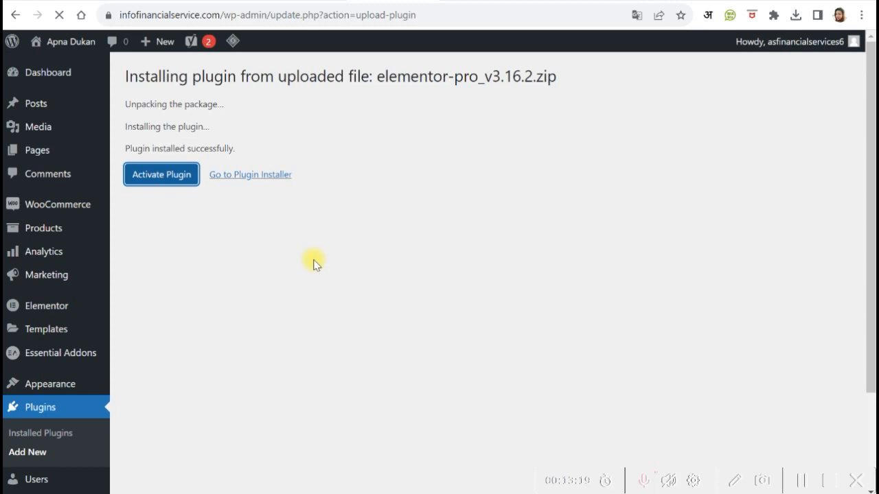
scroll(265, 272, "down", 4)
scroll(217, 216, "up", 2)
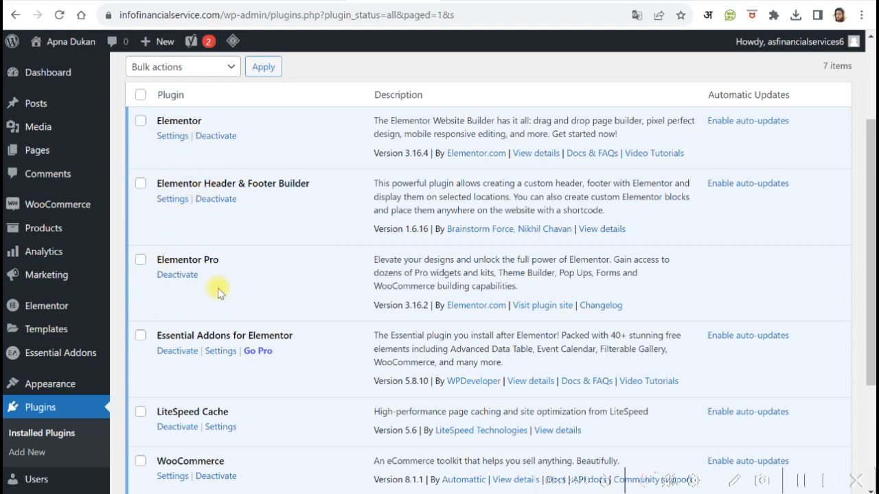
scroll(218, 292, "down", 3)
scroll(218, 291, "up", 5)
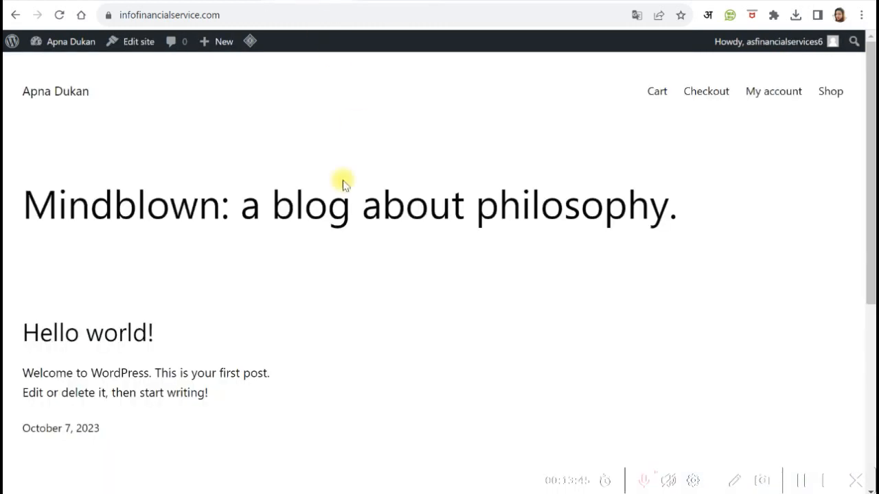
Step: Compare the layout of the Apna Dukan front page with Myntra's homepage and its Red Tape women's sneakers product page
scroll(720, 198, "down", 5)
scroll(674, 203, "up", 5)
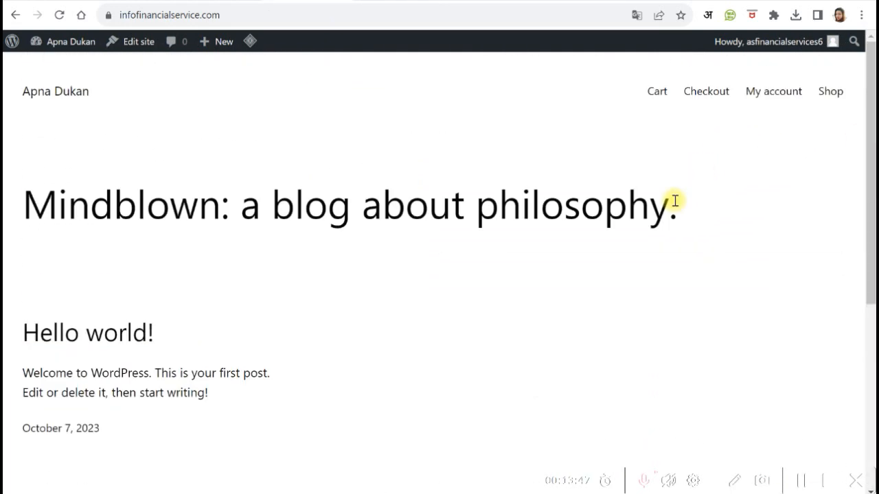
left_click_drag(231, 210, 664, 220)
left_click(236, 214)
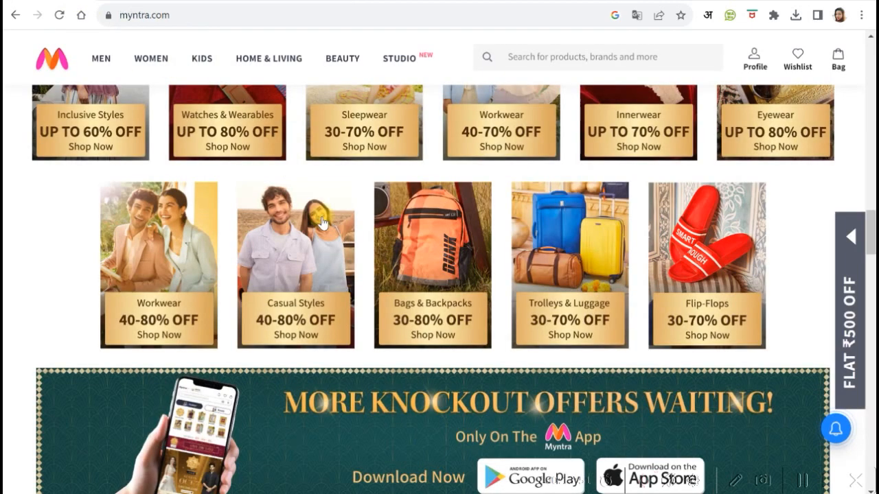
scroll(327, 231, "down", 10)
scroll(326, 230, "up", 15)
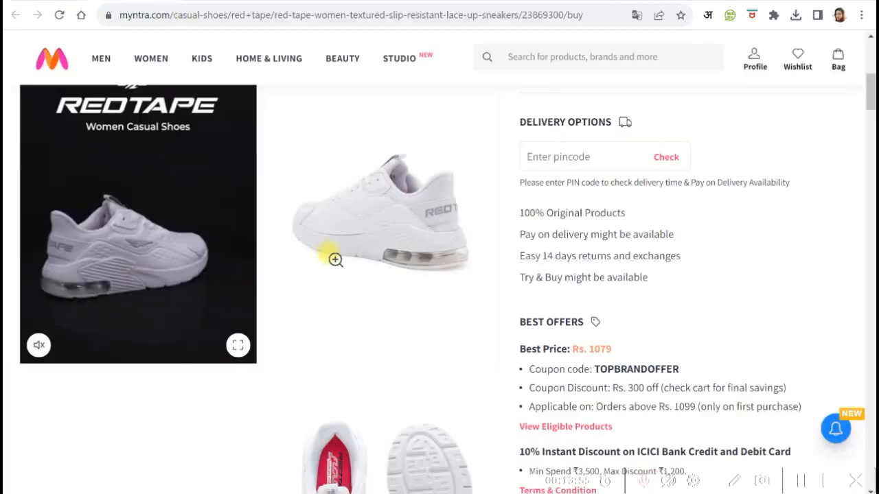
scroll(314, 261, "down", 5)
scroll(338, 277, "up", 5)
scroll(337, 276, "up", 5)
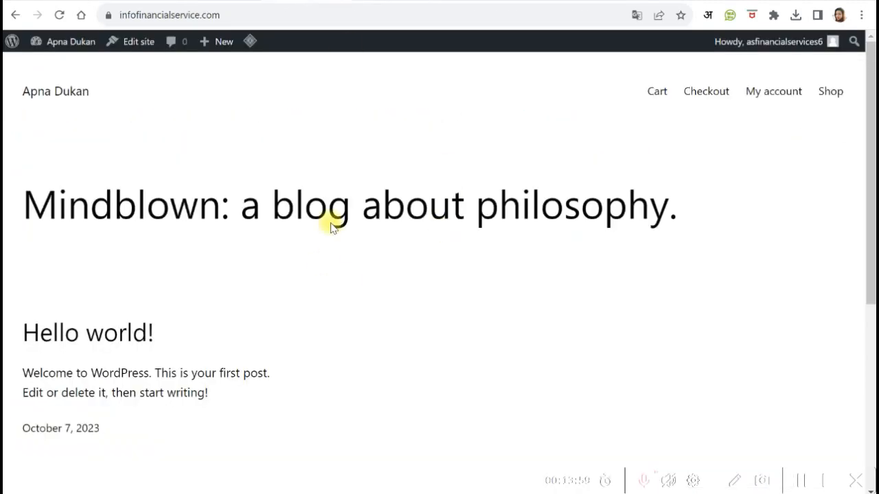
scroll(330, 228, "down", 5)
scroll(406, 227, "up", 5)
scroll(330, 177, "down", 1)
scroll(330, 177, "up", 1)
Step: Return to the WordPress admin and open the page for adding a new theme
left_click(381, 2)
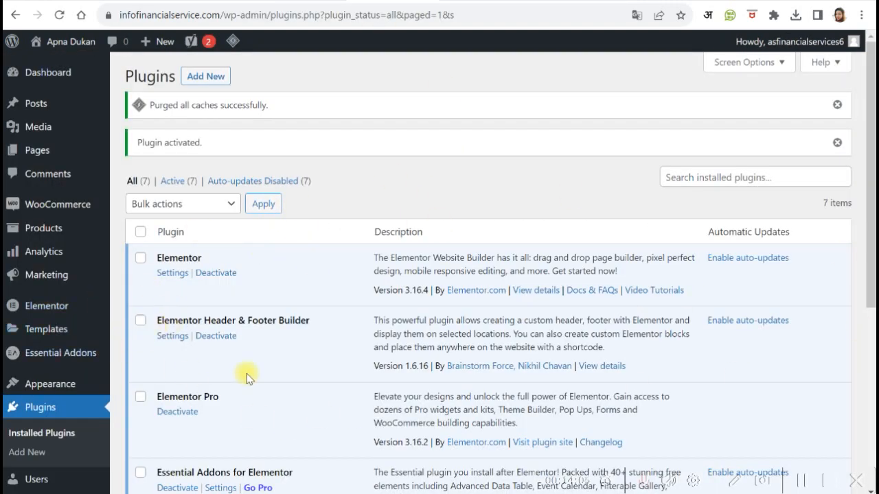
scroll(437, 266, "down", 2)
scroll(438, 265, "up", 2)
mouse_move(50, 389)
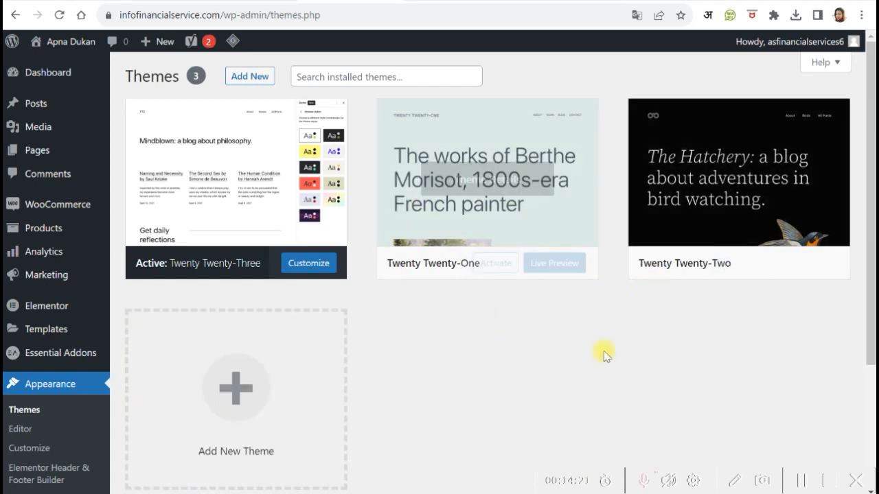
left_click(251, 78)
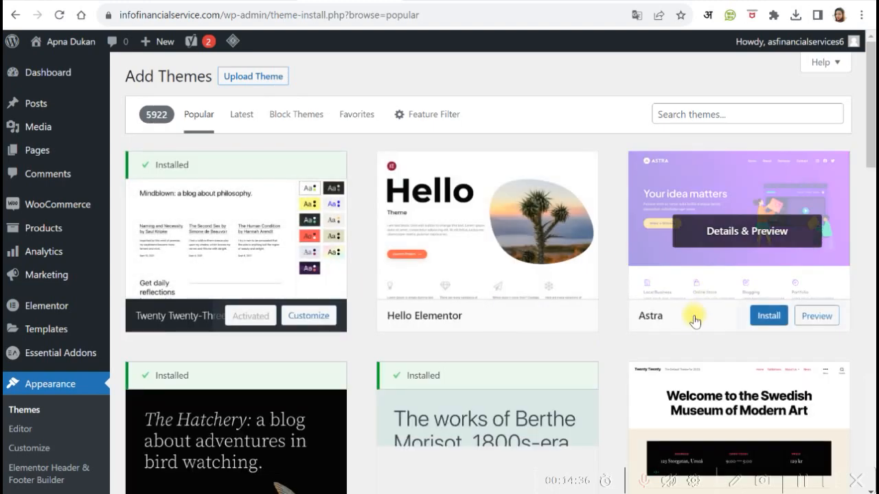
Step: Browse the popular themes, then install and activate the Astra theme
scroll(596, 318, "down", 4)
scroll(597, 318, "up", 4)
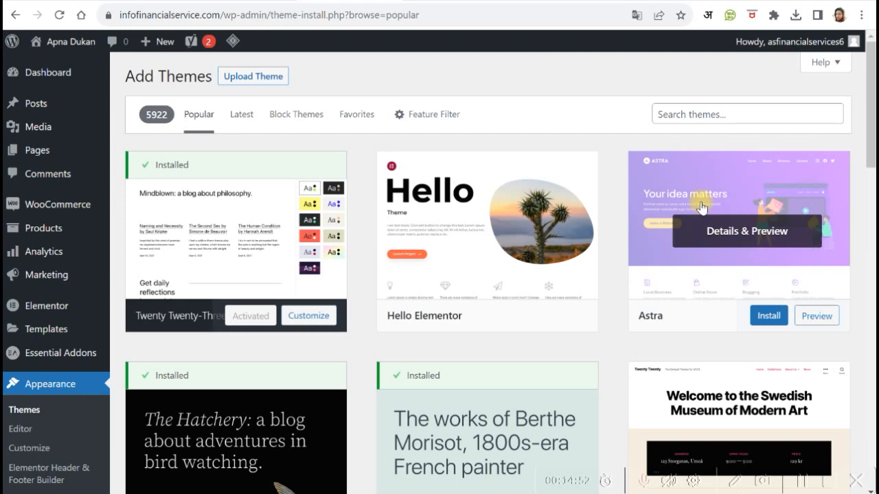
left_click(770, 315)
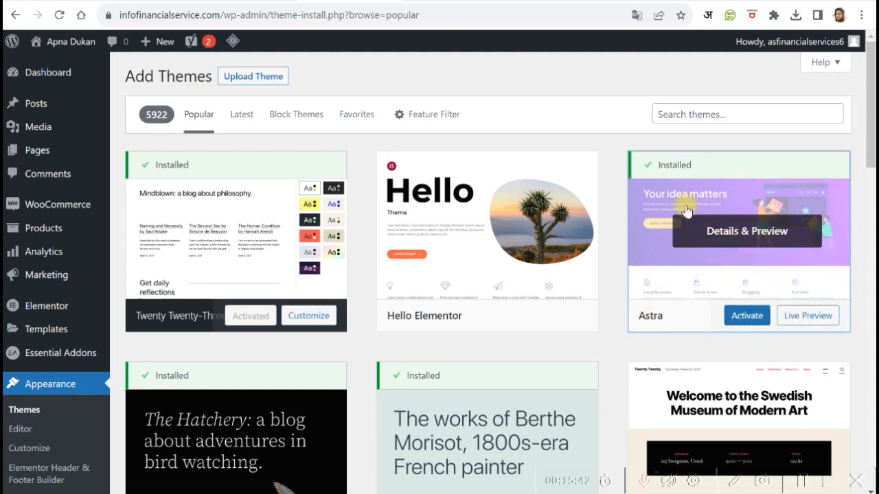
left_click(746, 316)
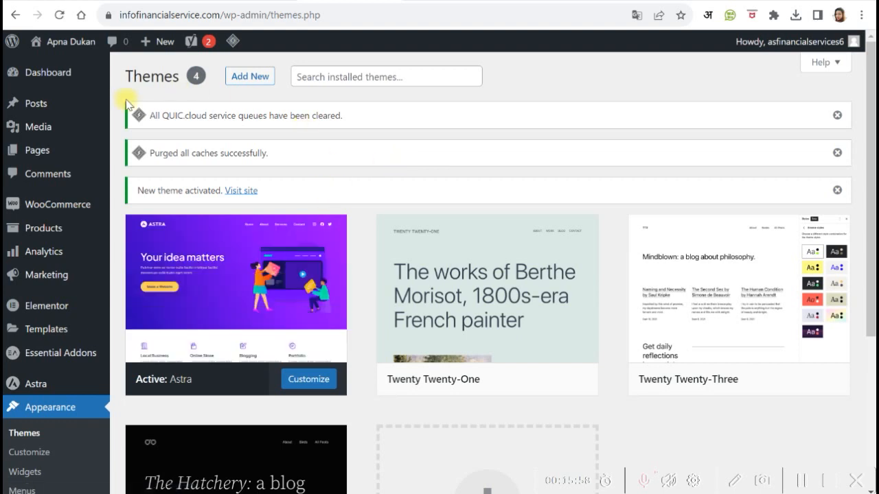
Step: Open the Apna Dukan site in a new tab to view its front page, and dismiss the Google Translate popup
mouse_move(38, 43)
right_click(60, 66)
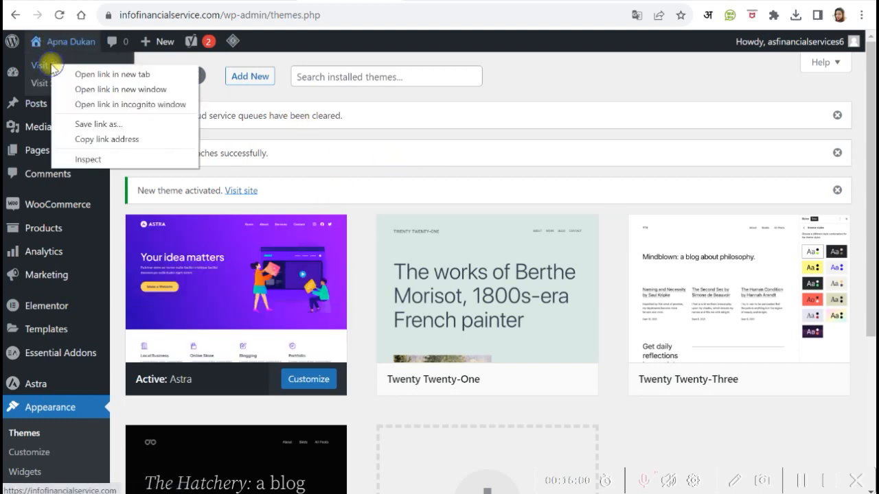
left_click(89, 72)
left_click(58, 71)
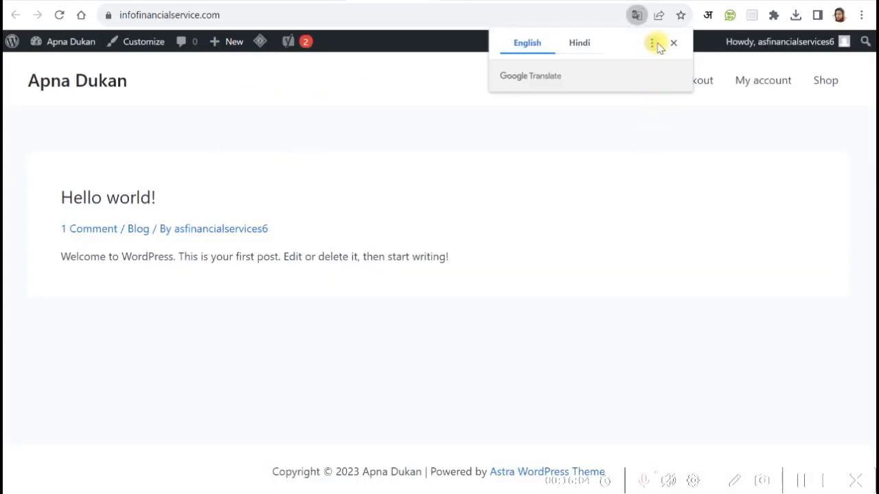
left_click(673, 46)
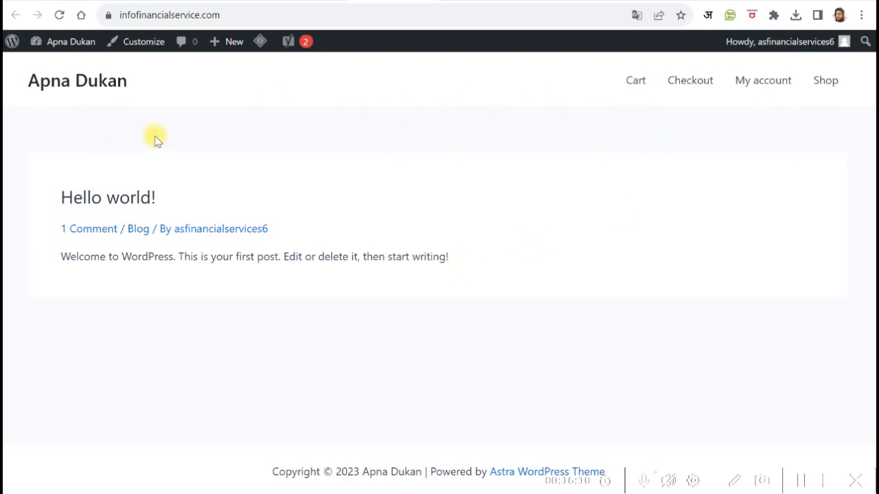
Step: Switch to the Myntra site, examine its homepage sections down to the footer, and open one of the homepage offers
left_click(69, 2)
scroll(304, 254, "down", 9)
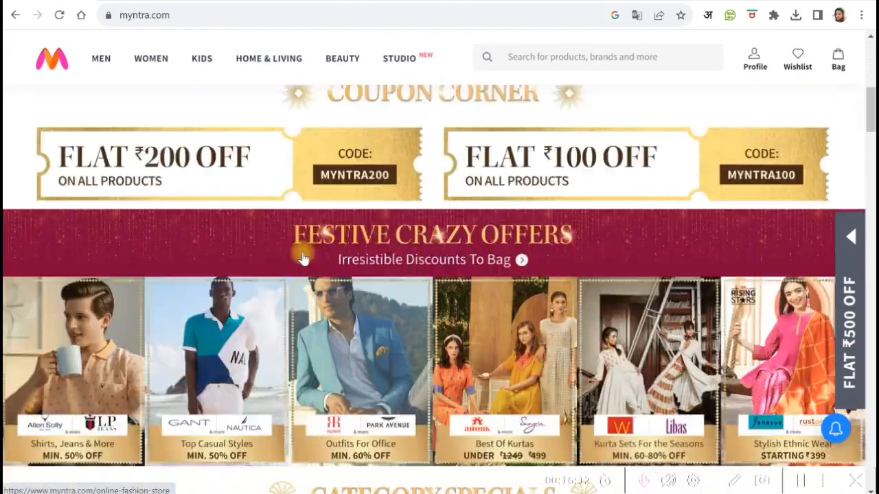
scroll(303, 258, "down", 20)
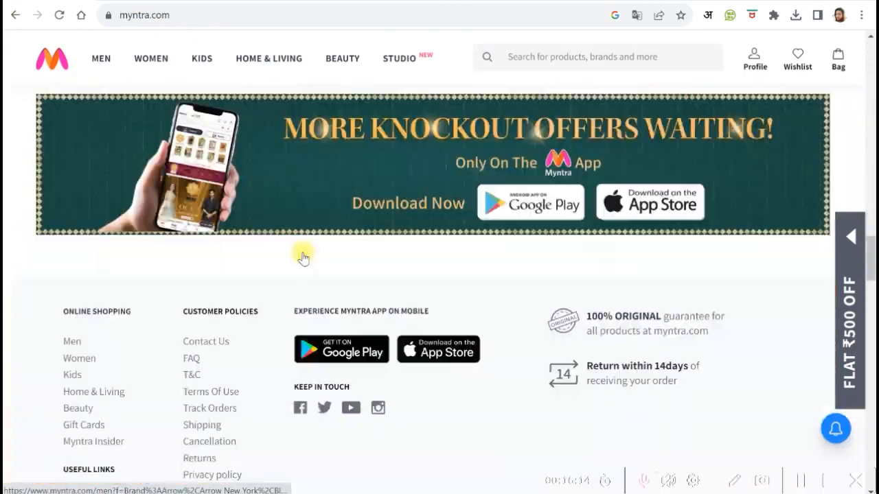
scroll(304, 258, "up", 12)
scroll(303, 258, "up", 6)
left_click(349, 254)
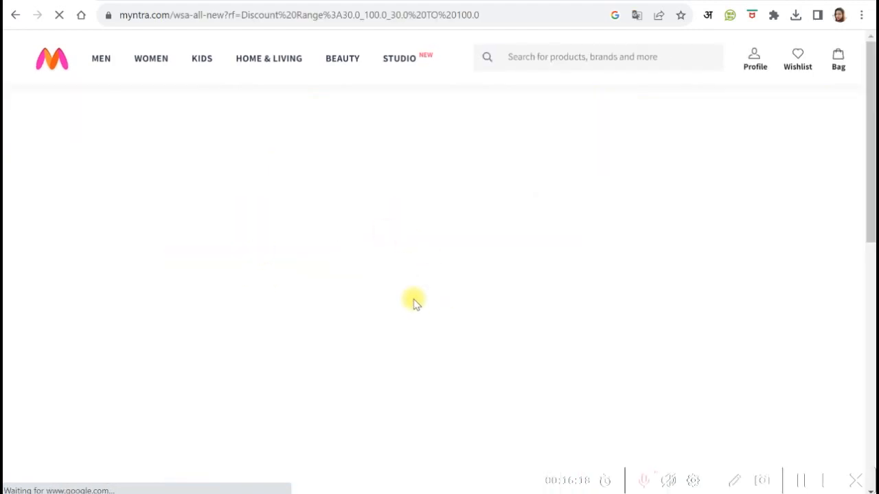
Step: Look through the discounted product listing on Myntra, then return to the Apna Dukan front page and the WordPress themes page
scroll(474, 309, "down", 10)
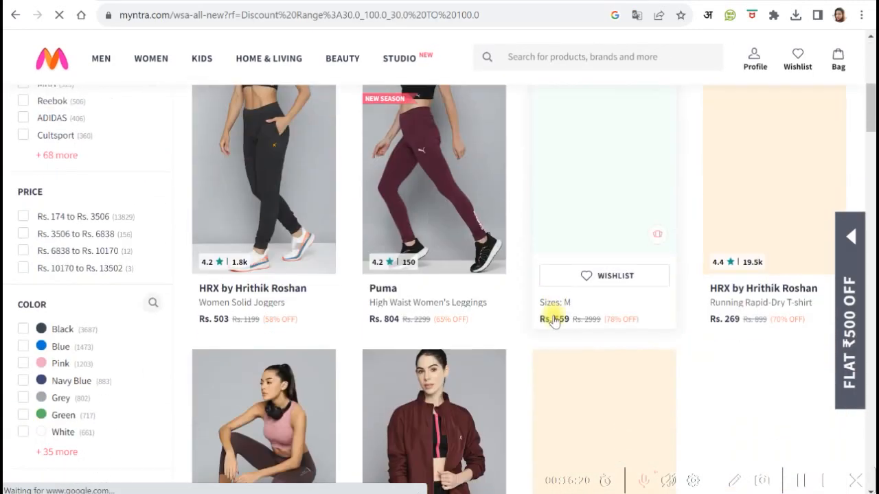
scroll(442, 310, "down", 2)
scroll(386, 281, "up", 9)
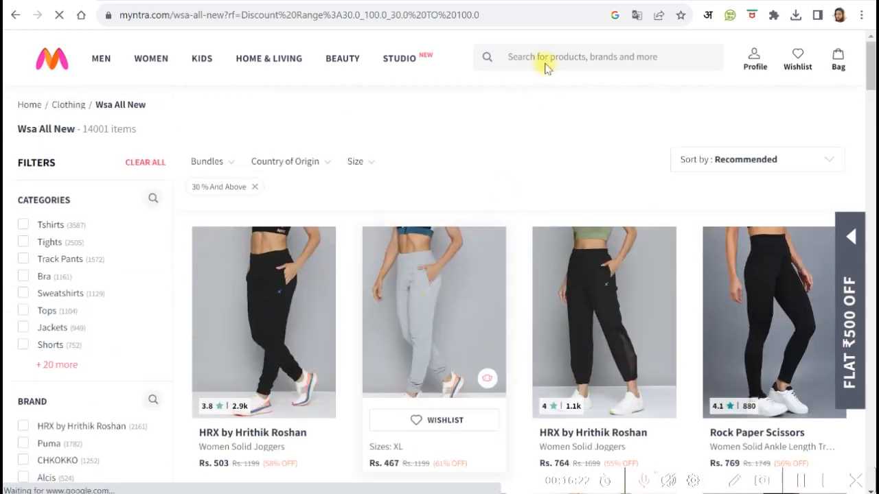
key("ctrl+Tab")
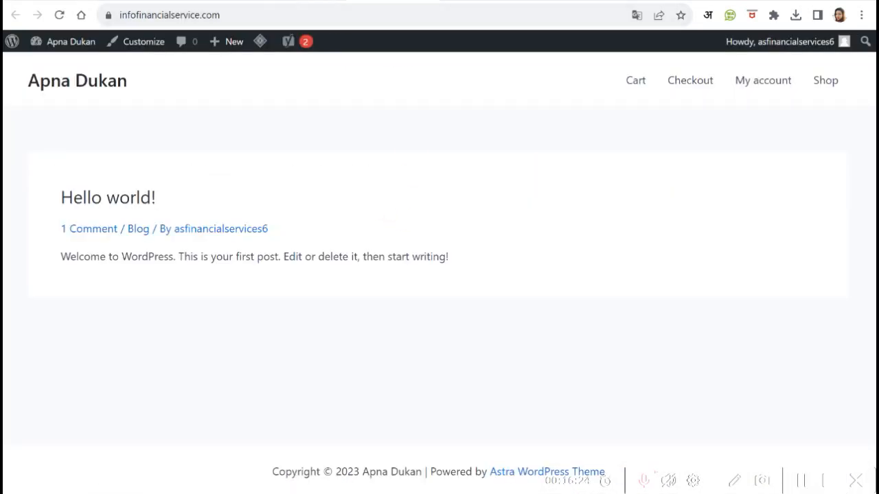
left_click(319, 2)
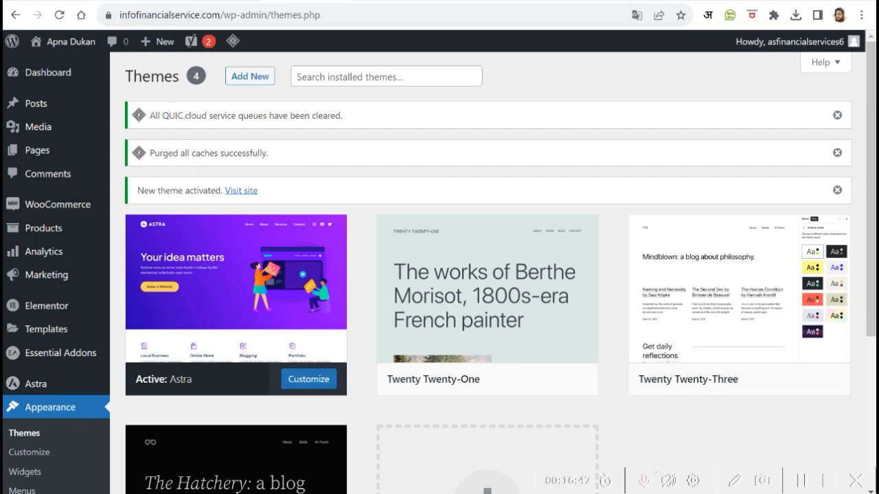
Step: Switch to the Red Tape sneakers product page on Myntra, examine its layout down to the footer, and close it
left_click(219, 1)
scroll(344, 253, "down", 4)
scroll(323, 255, "up", 4)
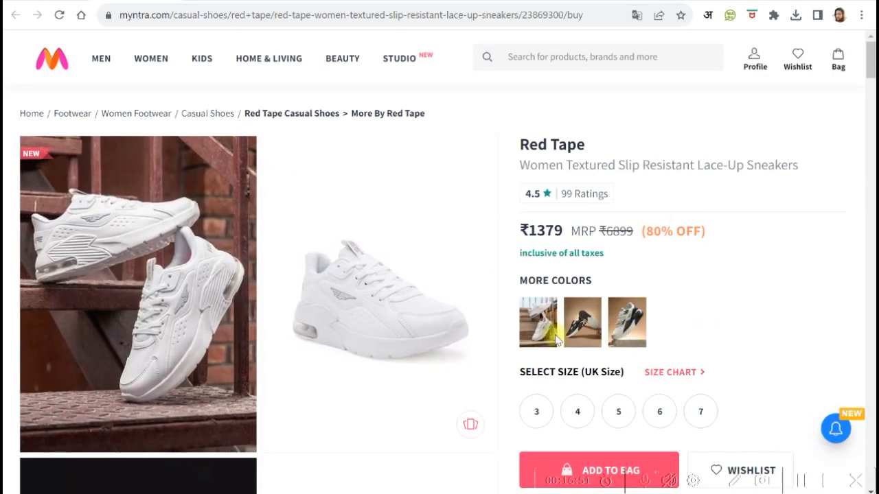
scroll(563, 336, "down", 4)
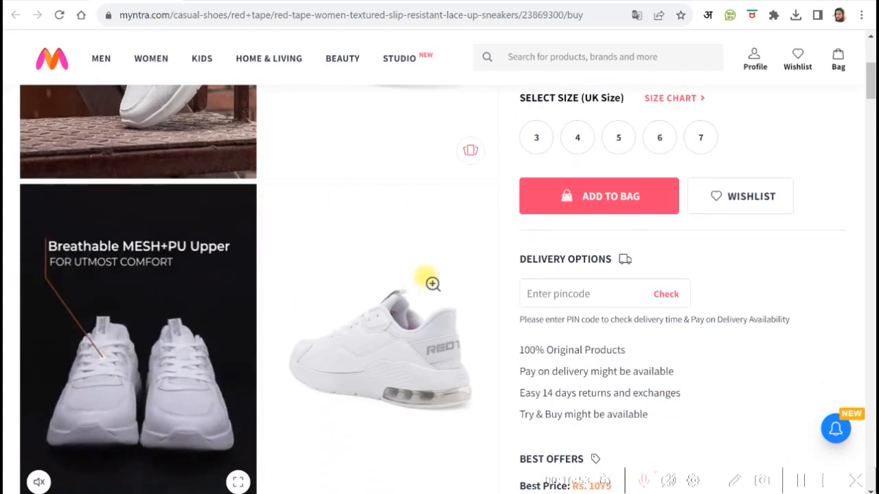
scroll(427, 282, "up", 4)
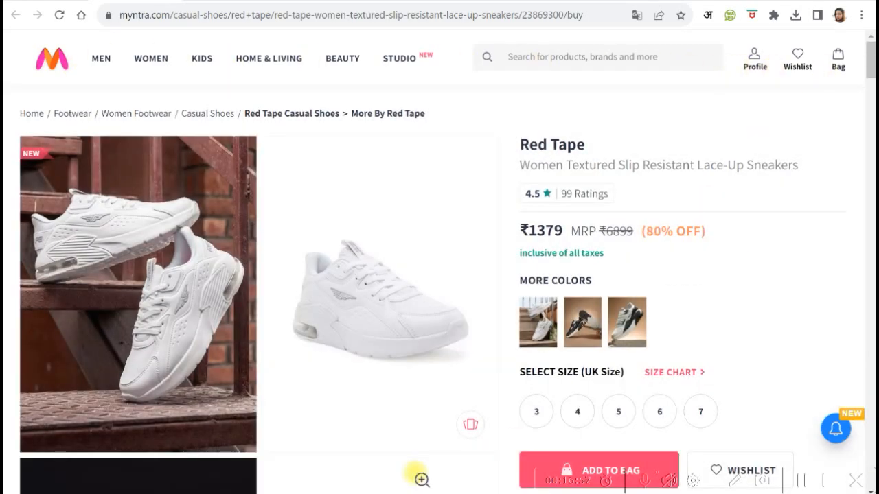
scroll(439, 467, "down", 20)
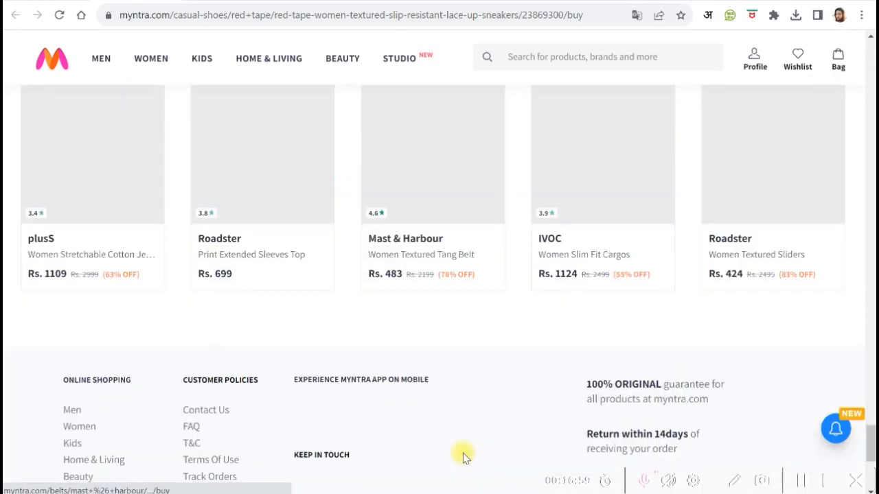
scroll(463, 457, "down", 5)
scroll(500, 324, "up", 20)
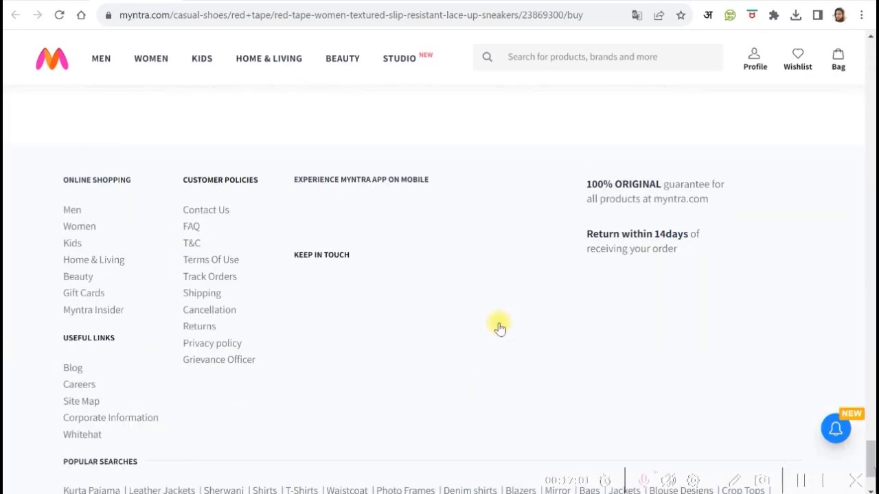
scroll(491, 324, "up", 8)
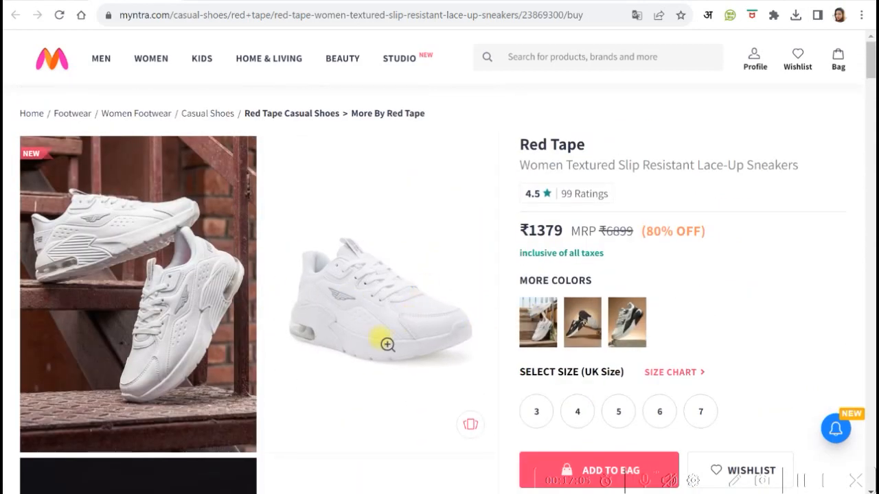
key("ctrl+w")
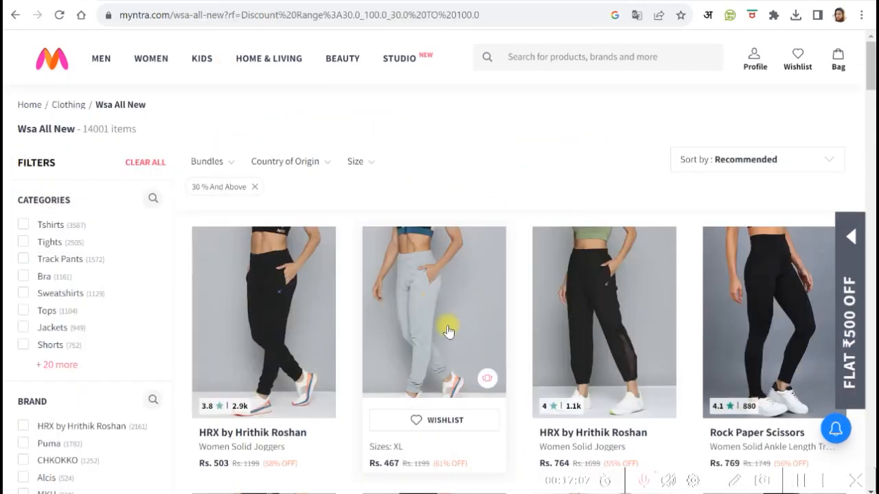
Step: Examine the product grid of the Myntra listing and its category, brand, colour and discount filters
scroll(442, 332, "down", 4)
scroll(576, 231, "down", 8)
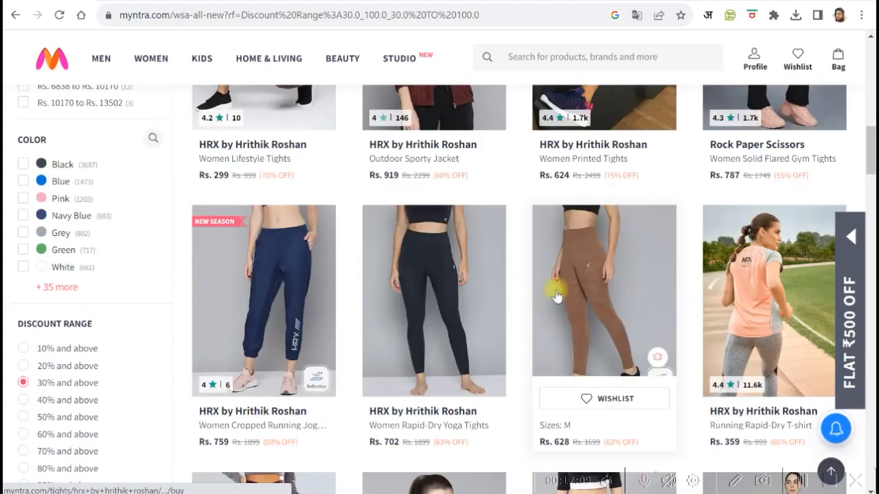
scroll(529, 295, "up", 2)
scroll(531, 300, "up", 5)
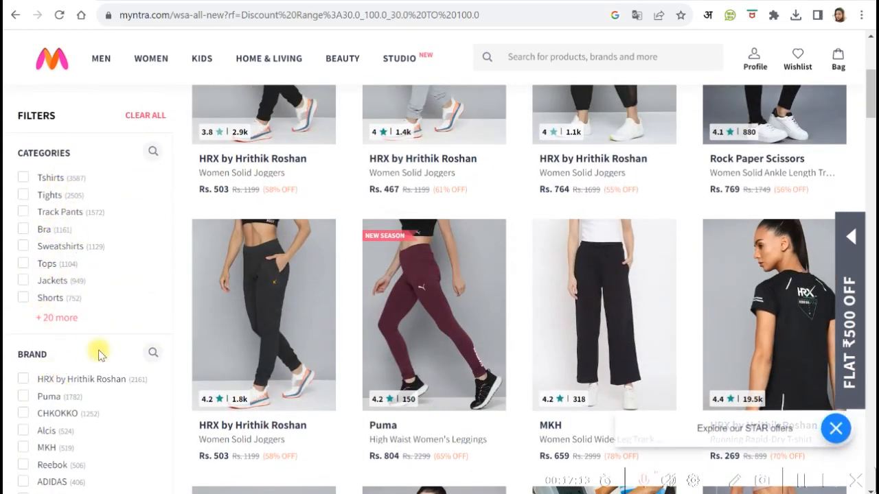
scroll(308, 369, "up", 4)
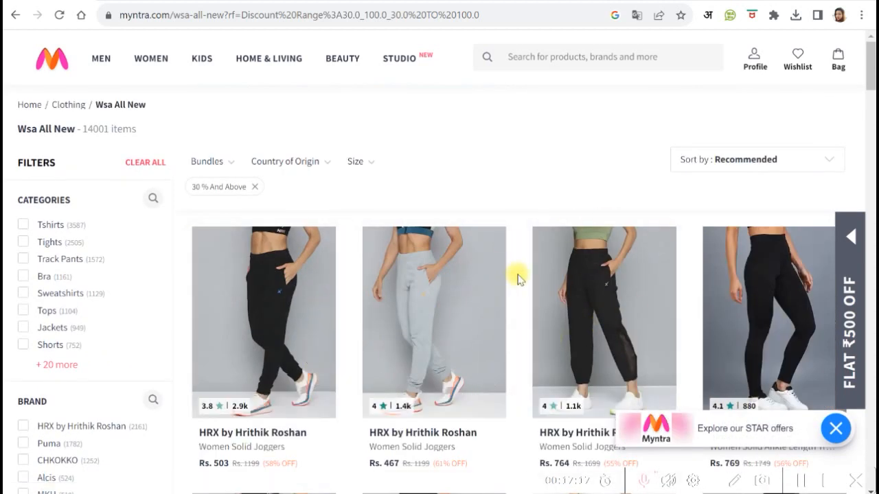
Step: Switch back to WordPress, check the Apna Dukan front page, and return to the themes page
left_click(289, 2)
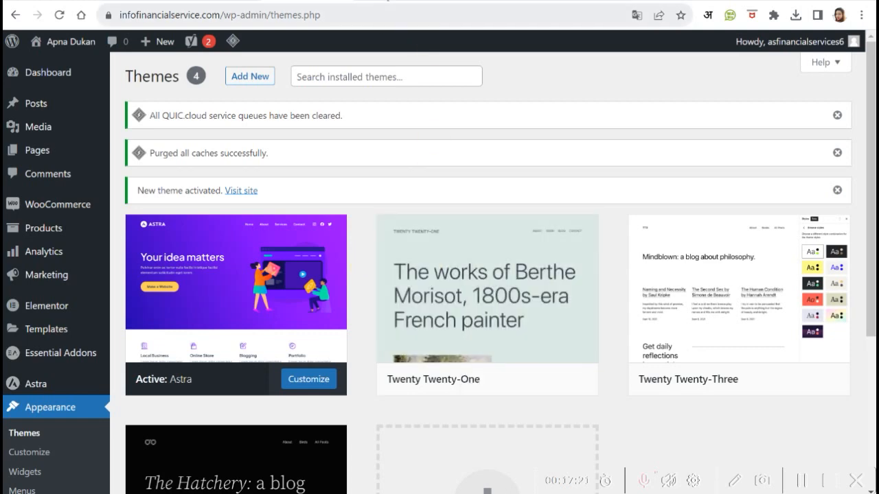
left_click(401, 4)
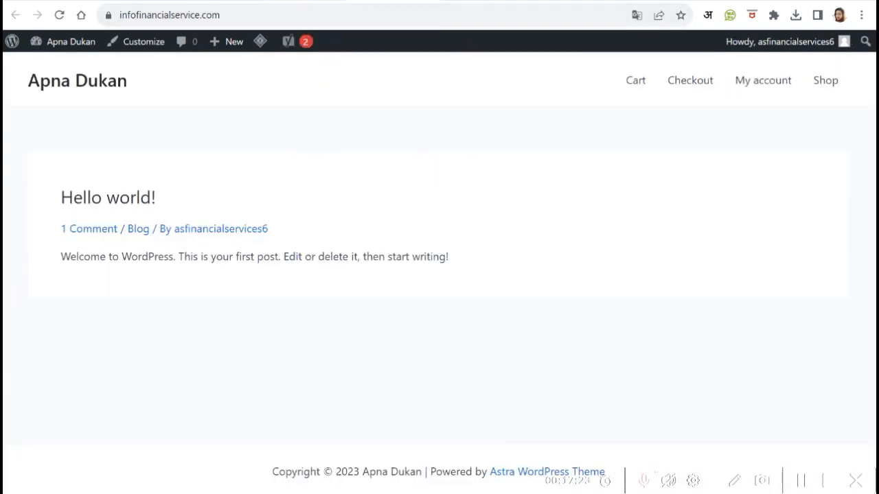
left_click(292, 2)
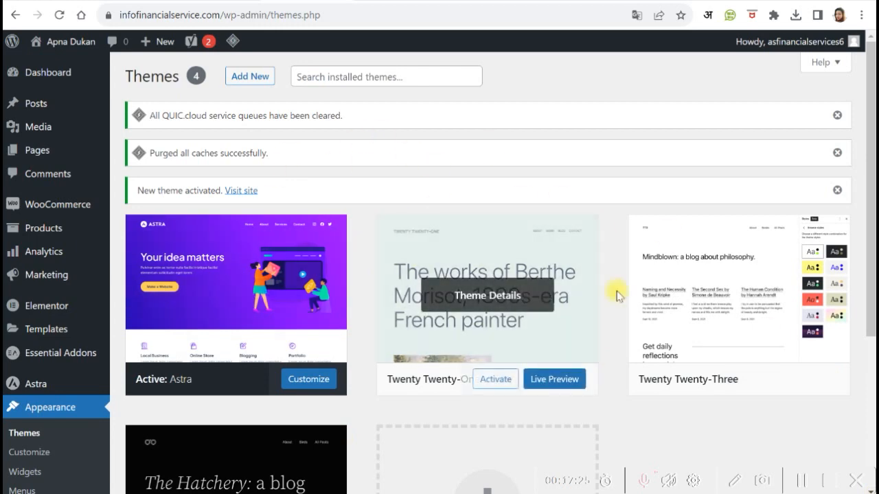
Step: Add a new WordPress page in a separate browser tab and title it "Home"
scroll(343, 231, "down", 4)
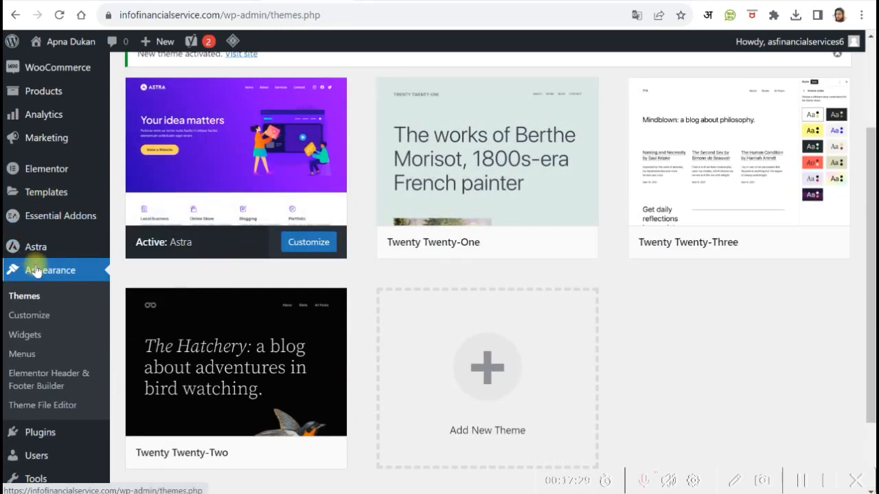
scroll(36, 270, "up", 3)
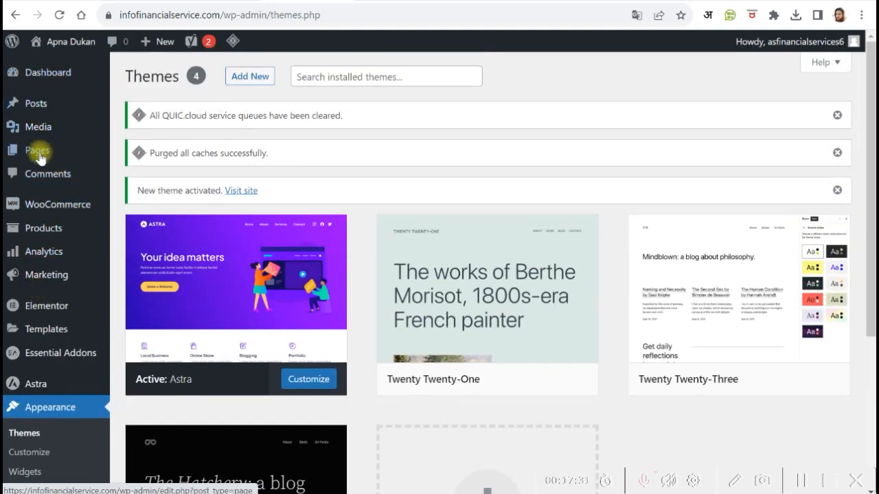
mouse_move(34, 154)
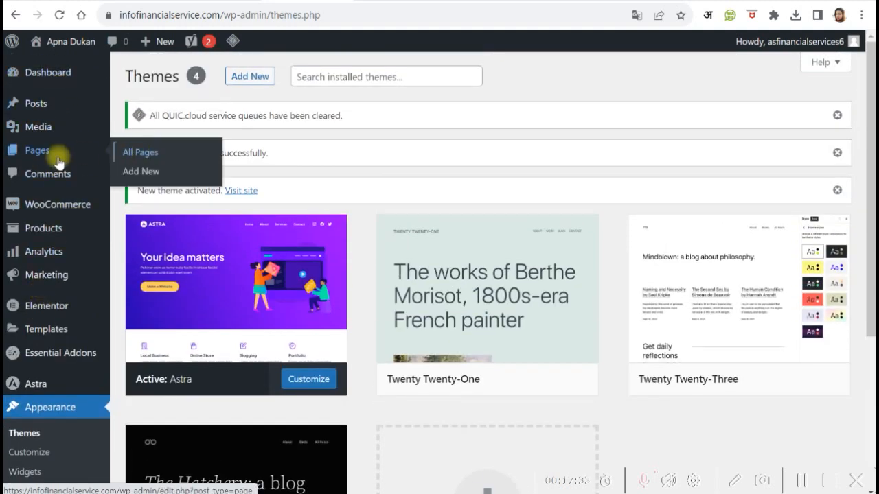
right_click(124, 171)
left_click(142, 184)
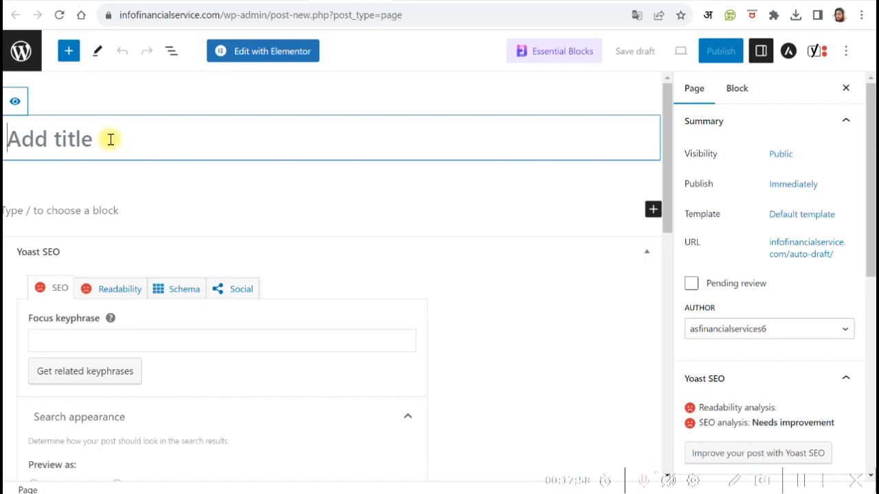
type("Home")
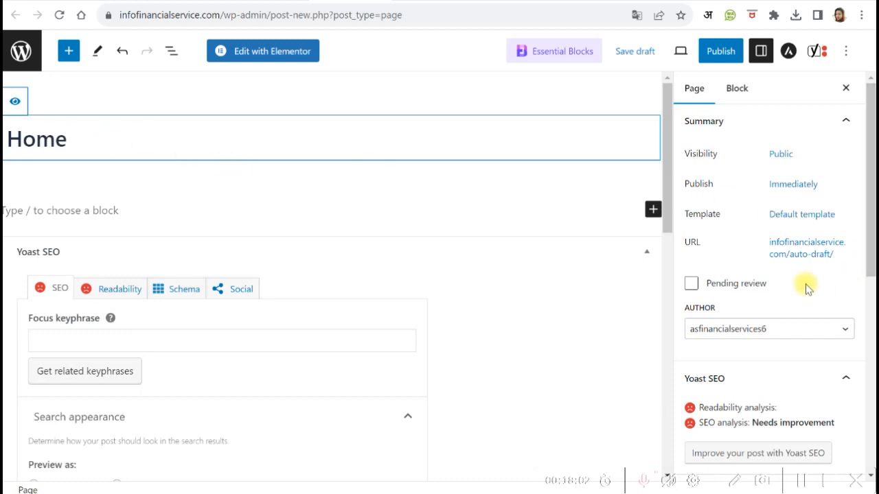
Step: Look over the page settings and Yoast SEO fields of the Home page, then publish the page
scroll(807, 289, "down", 6)
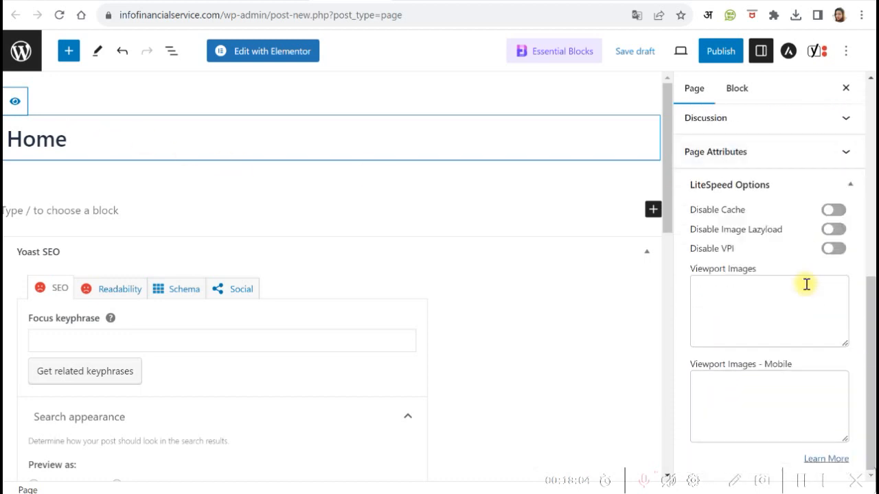
scroll(806, 286, "up", 4)
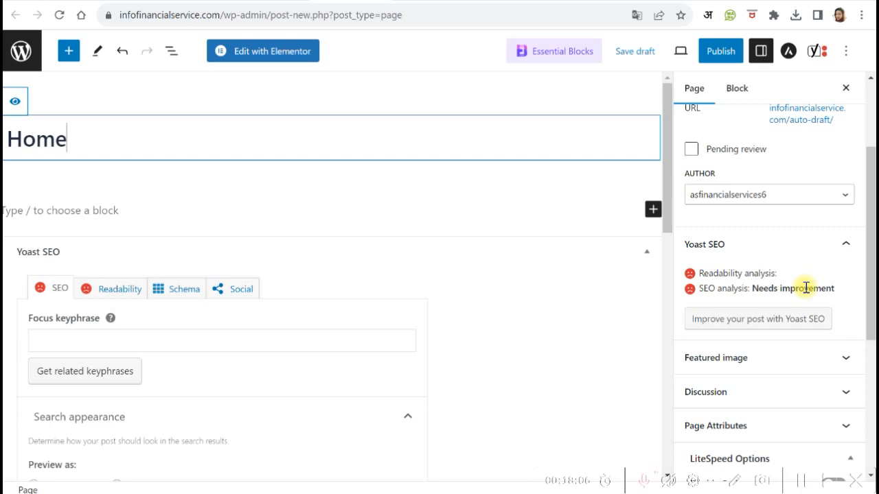
scroll(806, 288, "up", 2)
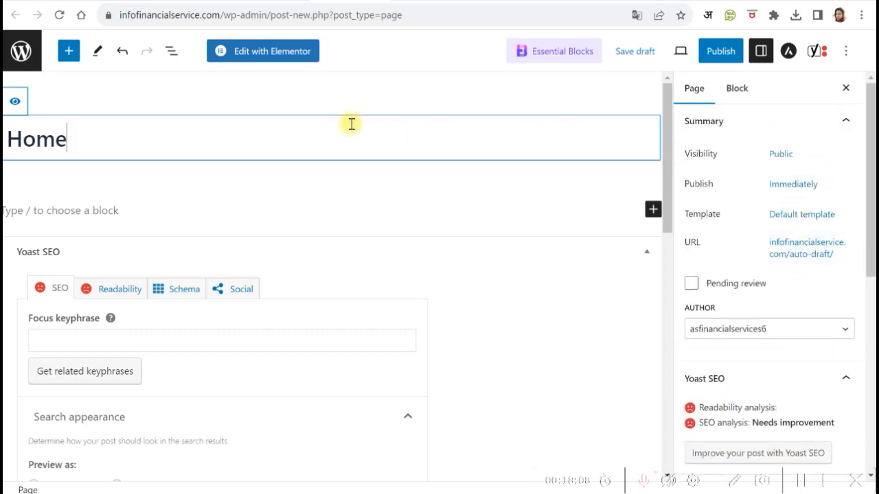
scroll(422, 226, "down", 2)
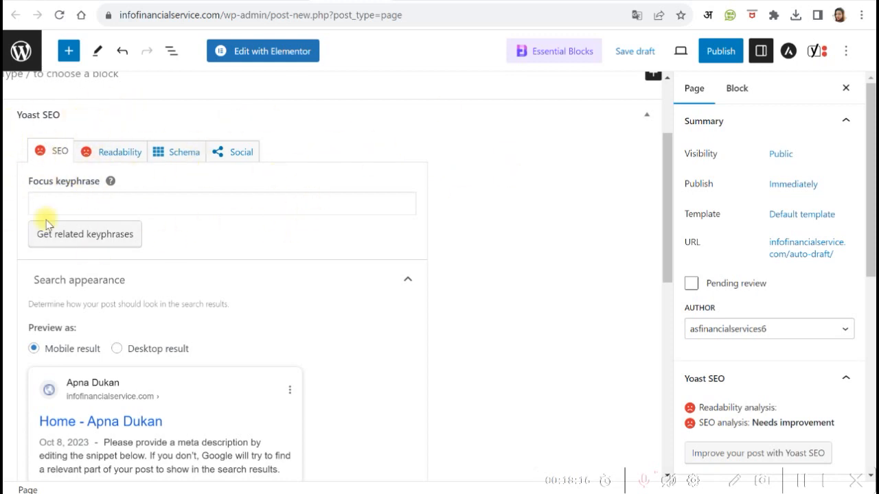
scroll(120, 323, "down", 2)
scroll(117, 324, "down", 2)
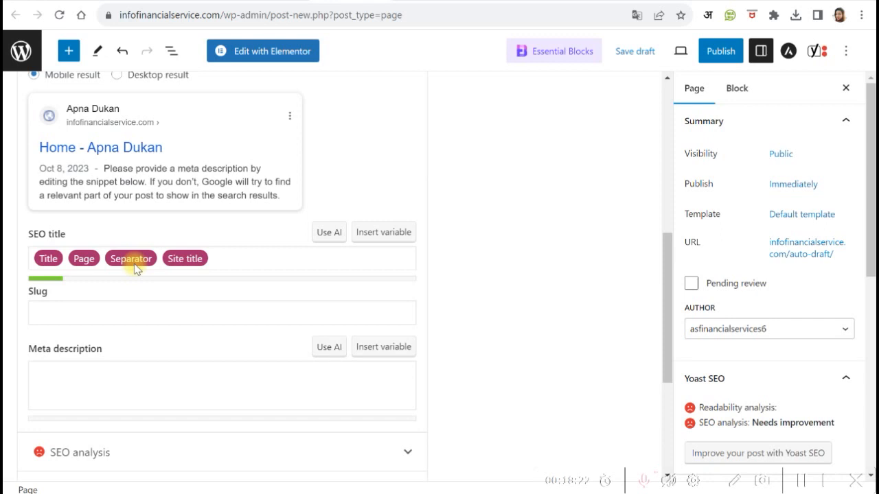
scroll(134, 264, "up", 6)
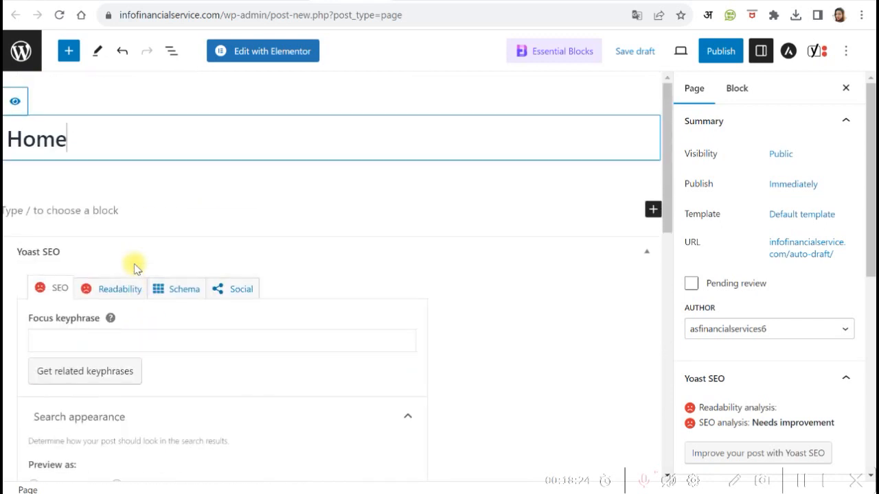
left_click(729, 50)
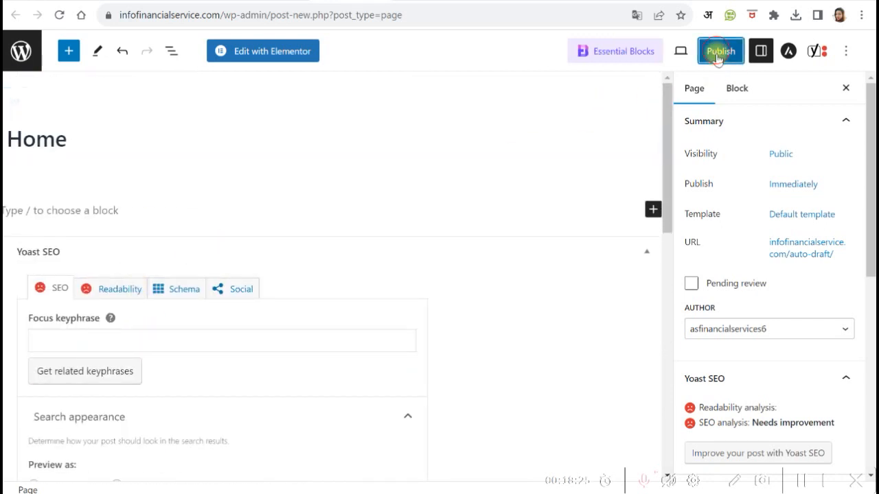
left_click(732, 59)
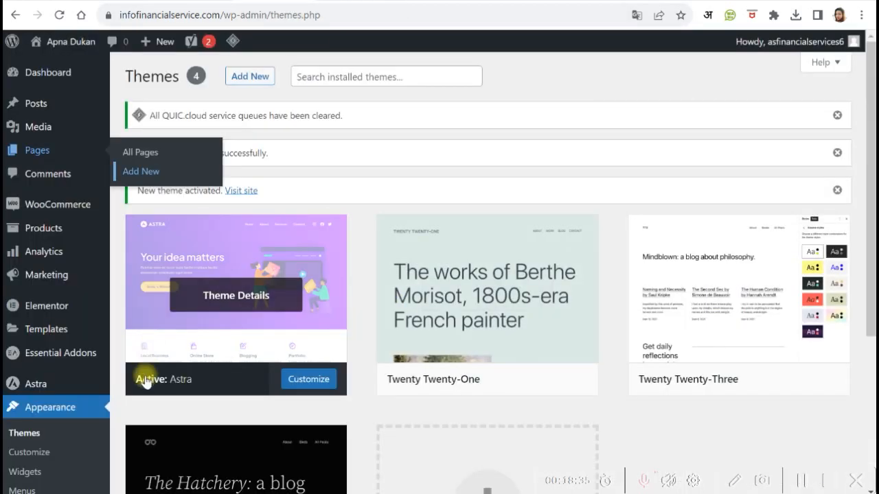
Step: Open the Reading settings from the WordPress admin, then switch to the Apna Dukan front page to view it
scroll(74, 398, "down", 3)
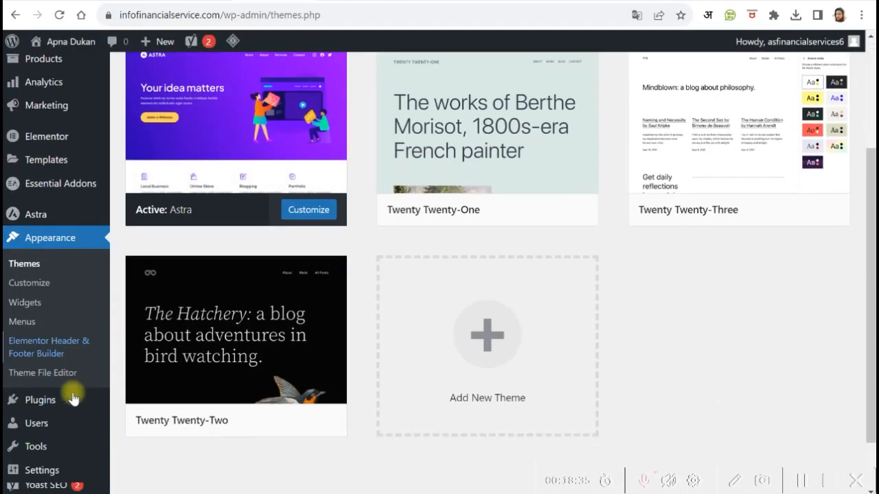
scroll(74, 398, "down", 1)
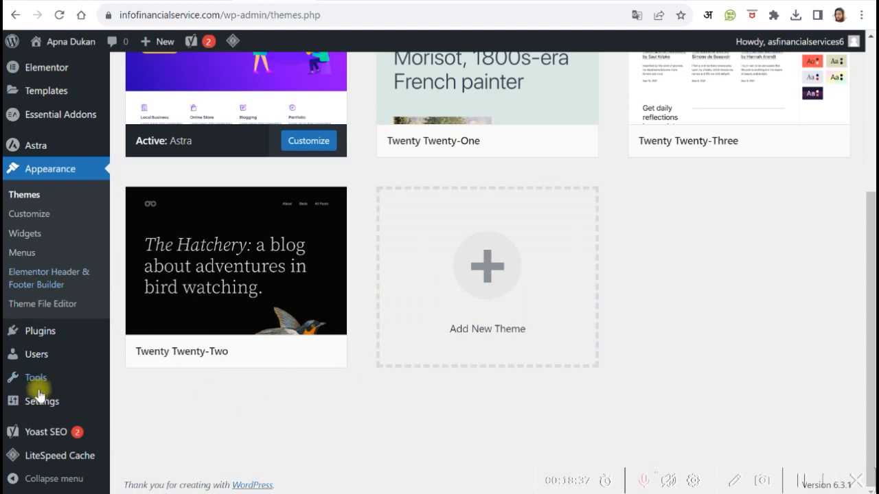
mouse_move(65, 398)
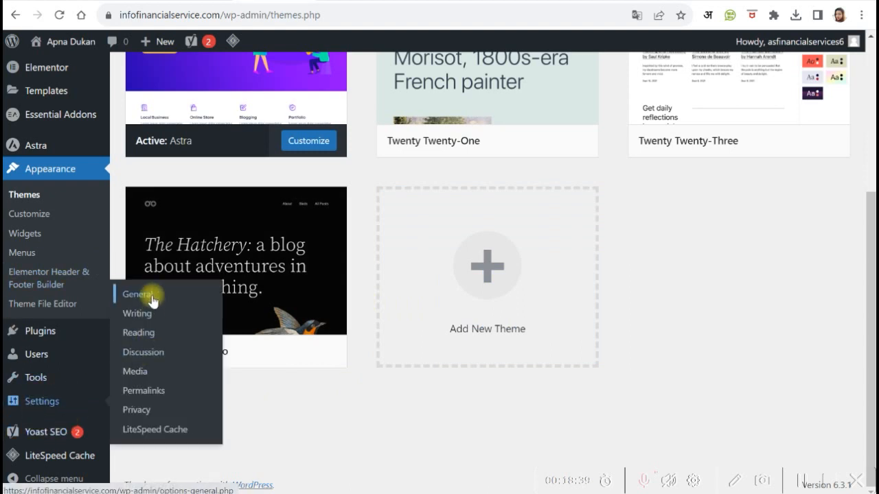
left_click(146, 333)
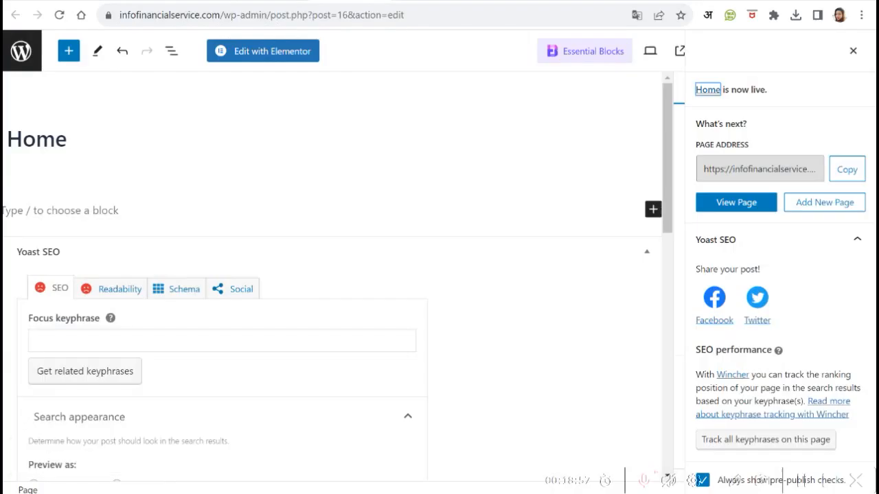
left_click(417, 1)
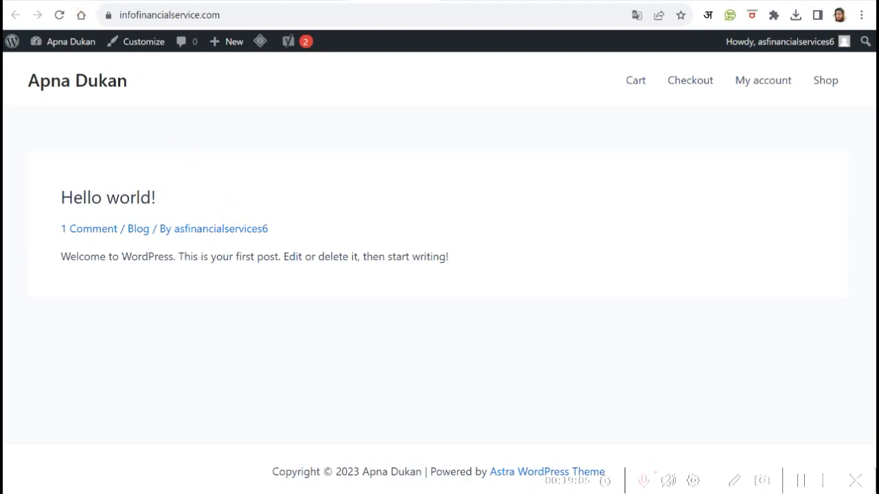
Step: Look over the reference store pages in the other browser tabs, and return to the WordPress Reading settings
left_click(75, 2)
left_click(226, 3)
scroll(540, 310, "down", 5)
scroll(451, 356, "up", 5)
left_click(379, 2)
left_click(324, 2)
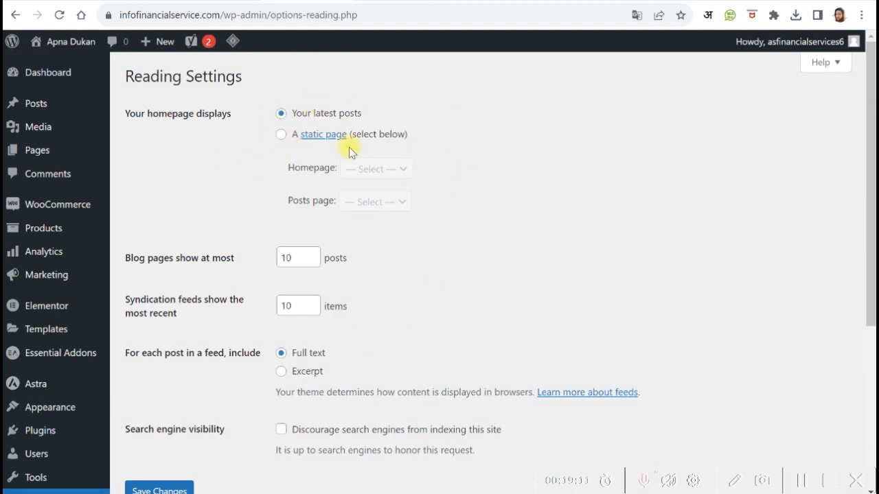
Step: Set the homepage to display a static page, choose Home as the homepage, and save the Reading settings
left_click(281, 137)
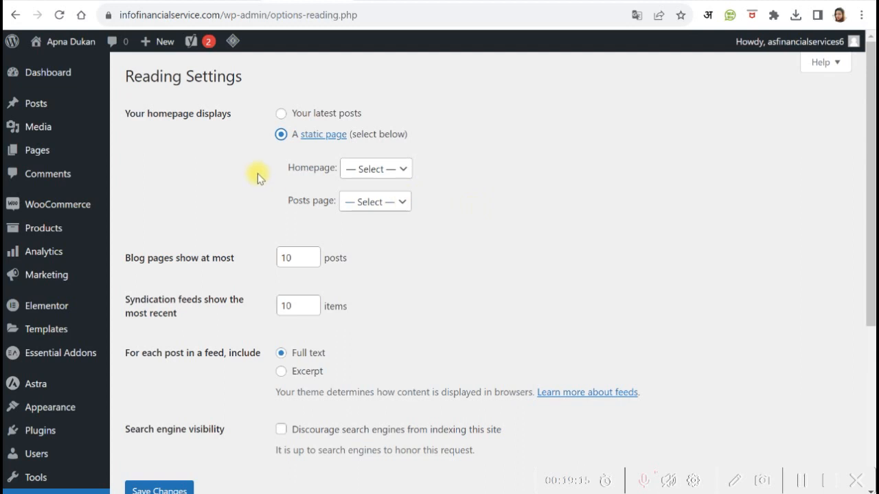
left_click(369, 172)
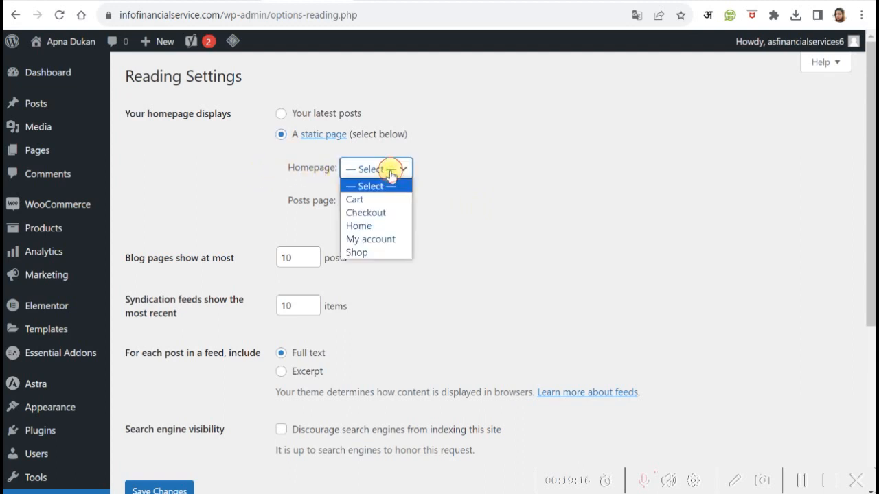
left_click(358, 226)
left_click(544, 230)
scroll(544, 232, "down", 2)
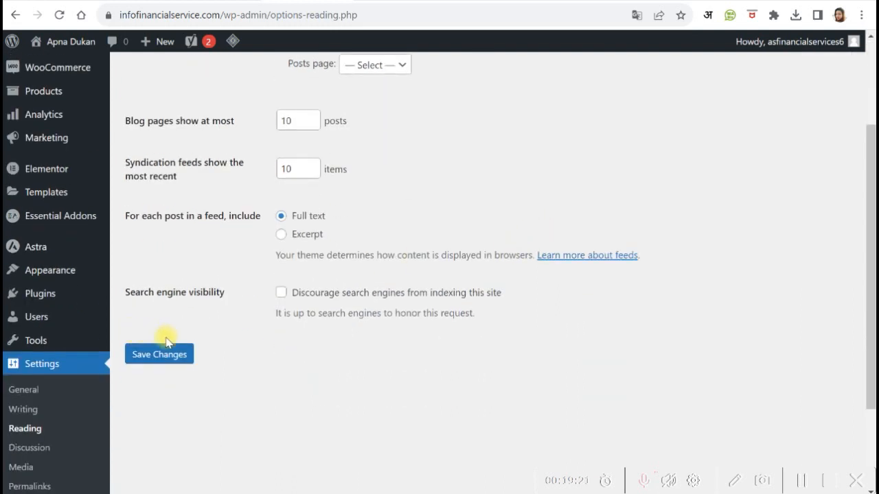
left_click(160, 355)
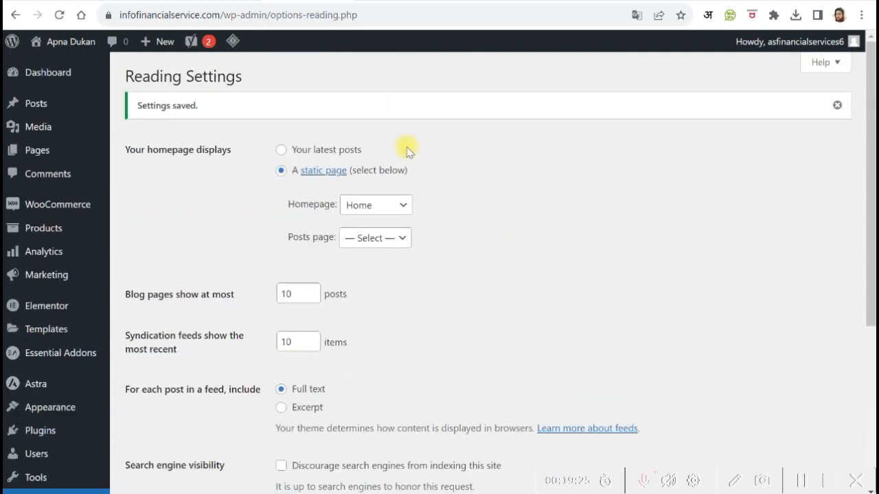
Step: Reload the Apna Dukan front page and examine its header menu, page title and footer copyright line
left_click(69, 41)
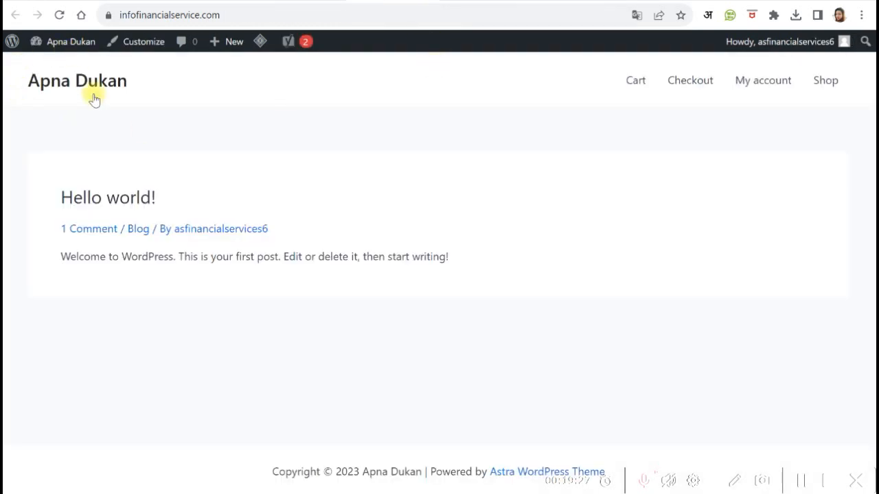
left_click(56, 15)
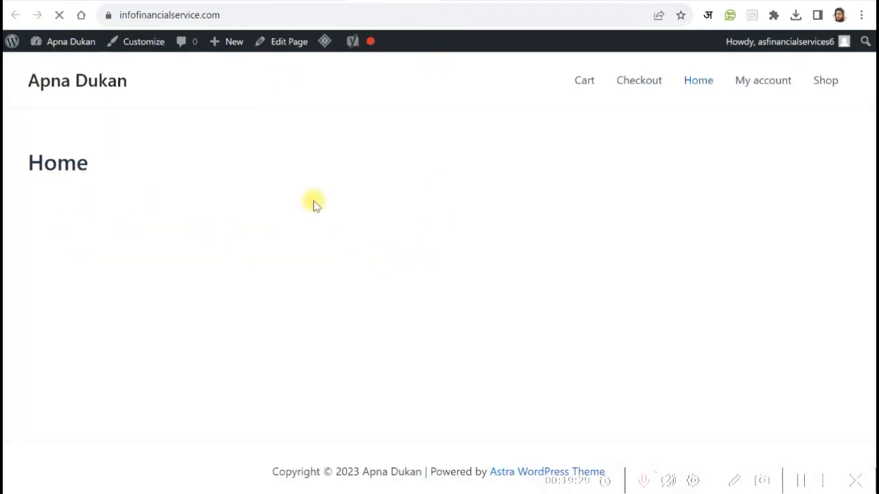
left_click(674, 43)
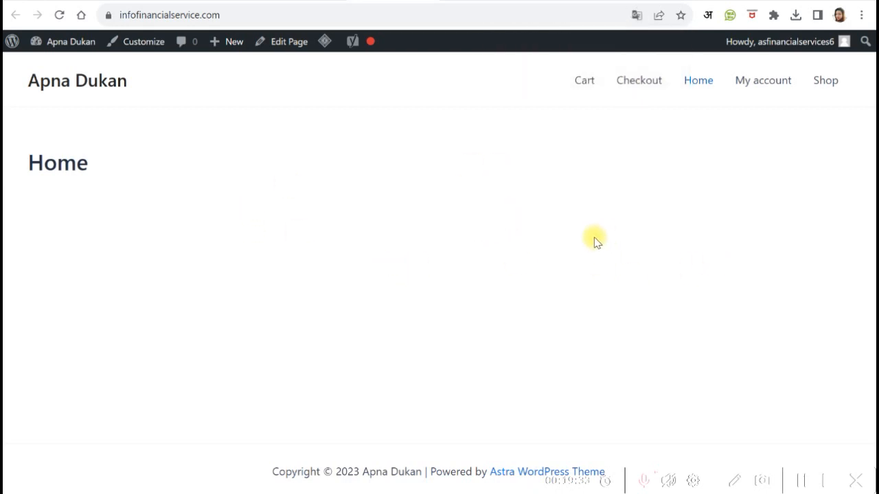
left_click_drag(30, 160, 243, 171)
left_click(251, 213)
left_click_drag(239, 478, 652, 484)
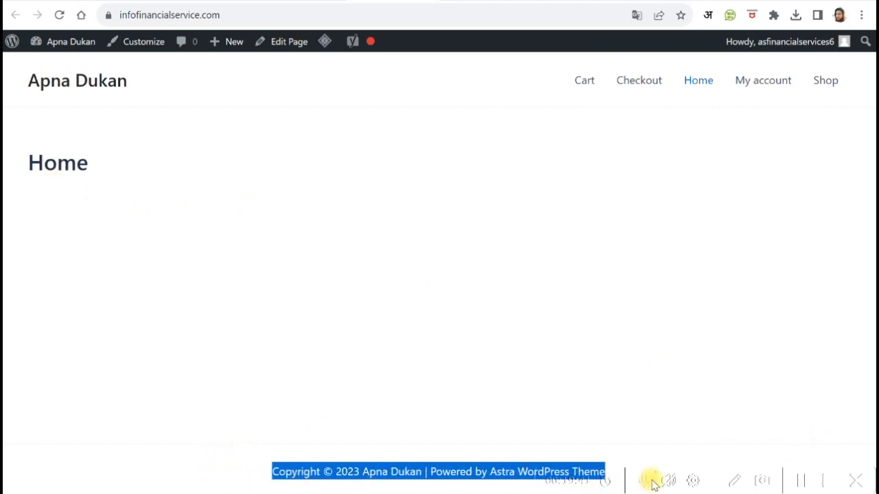
left_click(177, 468)
left_click_drag(247, 472, 632, 476)
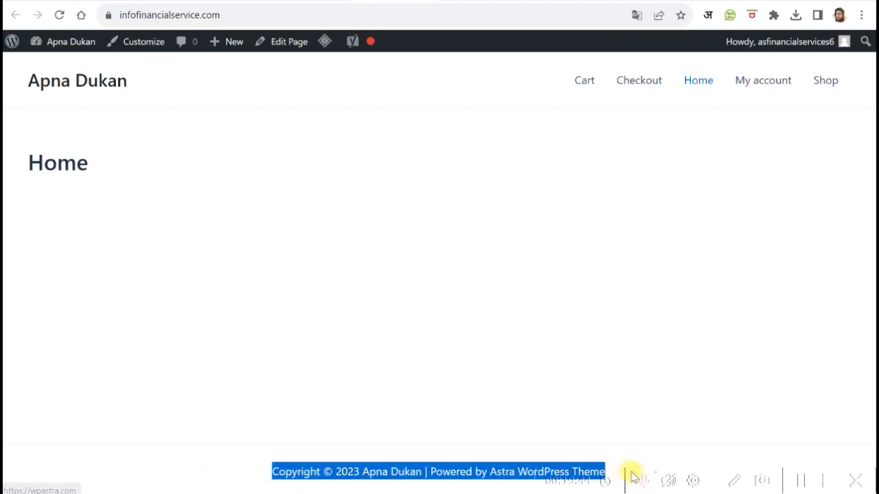
left_click(631, 437)
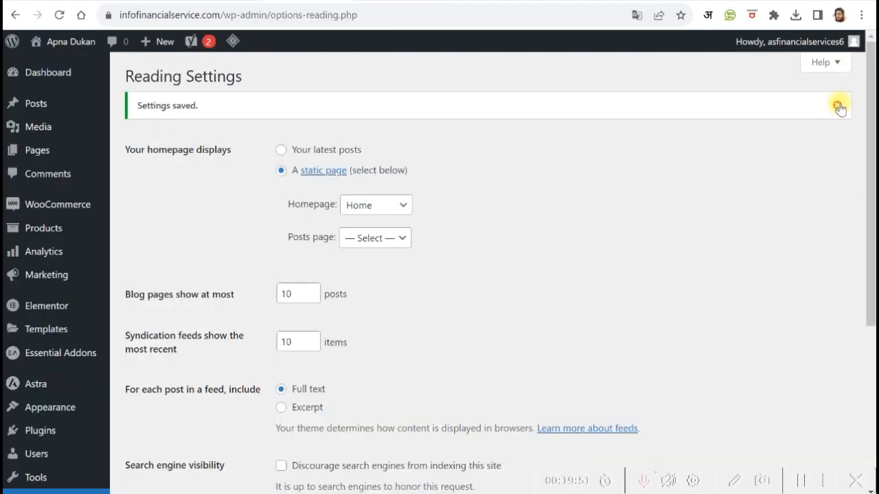
Step: Dismiss the notice in the Reading settings, and switch back to the Apna Dukan front page
left_click(840, 105)
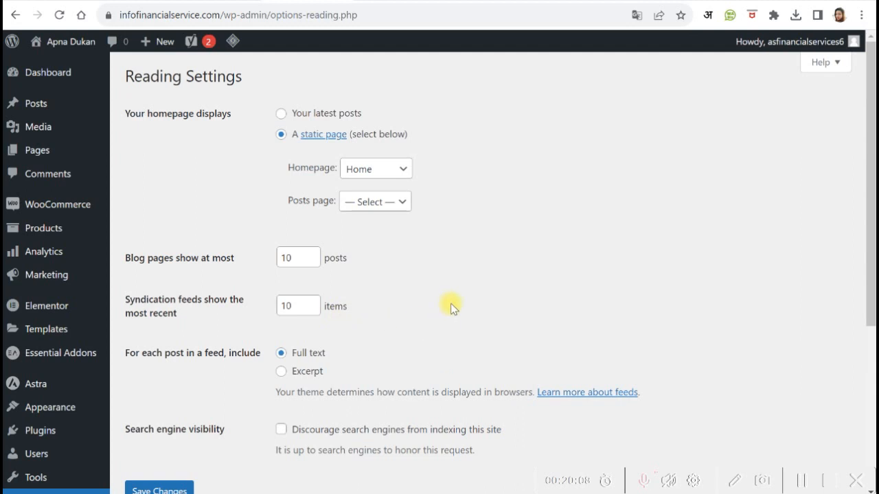
left_click(381, 3)
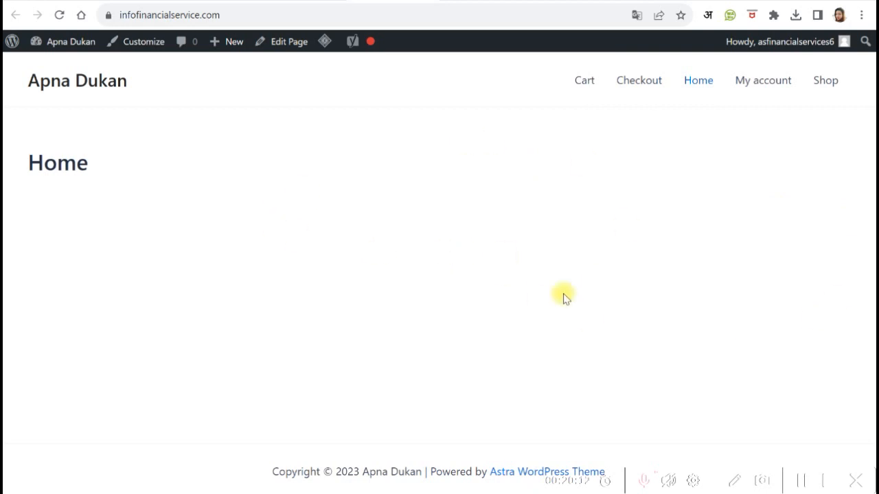
Step: Examine the layout of Myntra's clothing listing page and its Red Tape women's sneakers product page
left_click(58, 3)
scroll(423, 333, "down", 10)
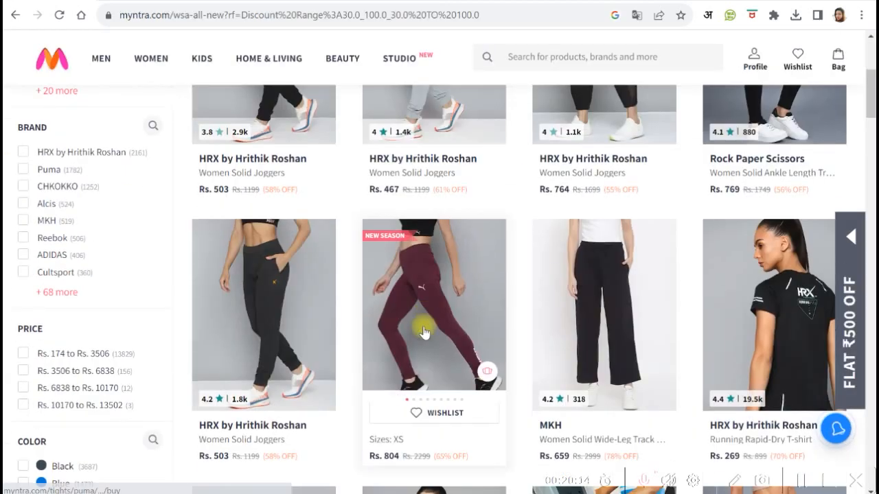
scroll(424, 332, "up", 1)
scroll(423, 332, "up", 9)
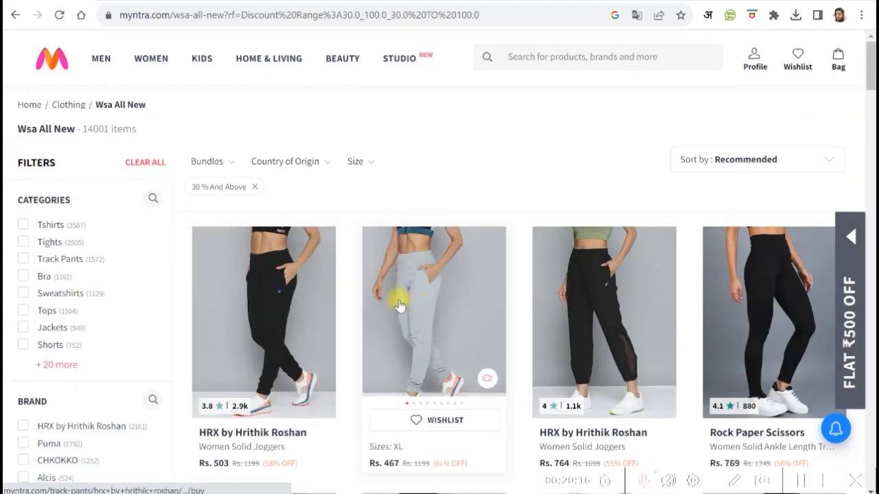
left_click(156, 3)
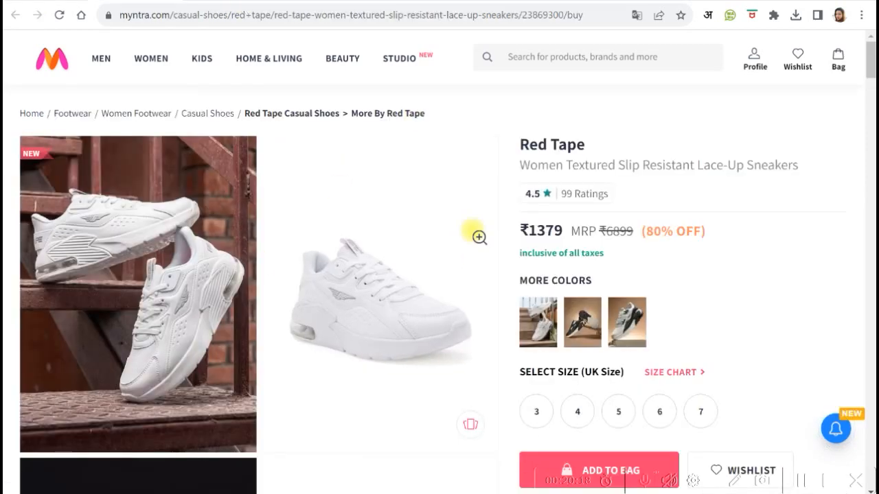
scroll(567, 241, "down", 4)
scroll(345, 291, "down", 2)
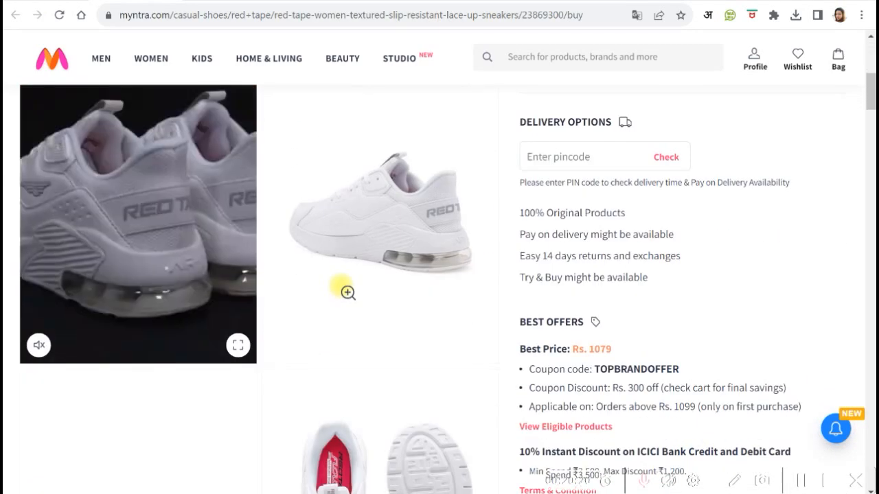
scroll(337, 286, "up", 6)
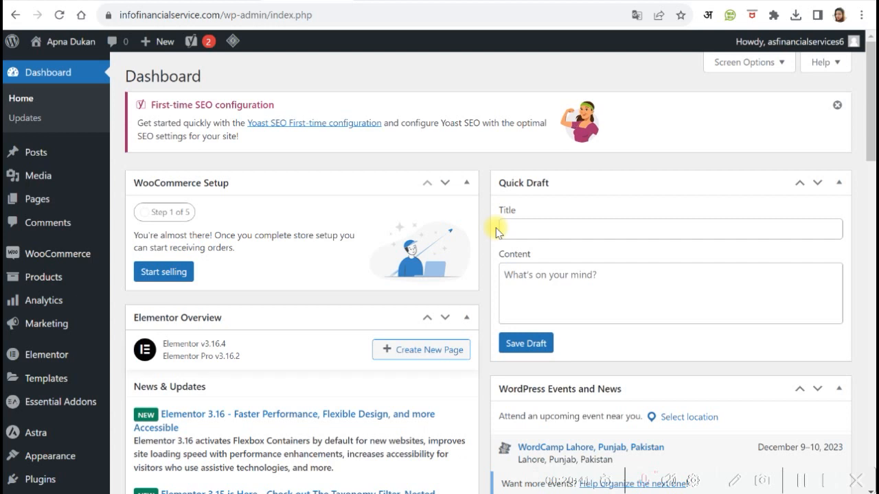